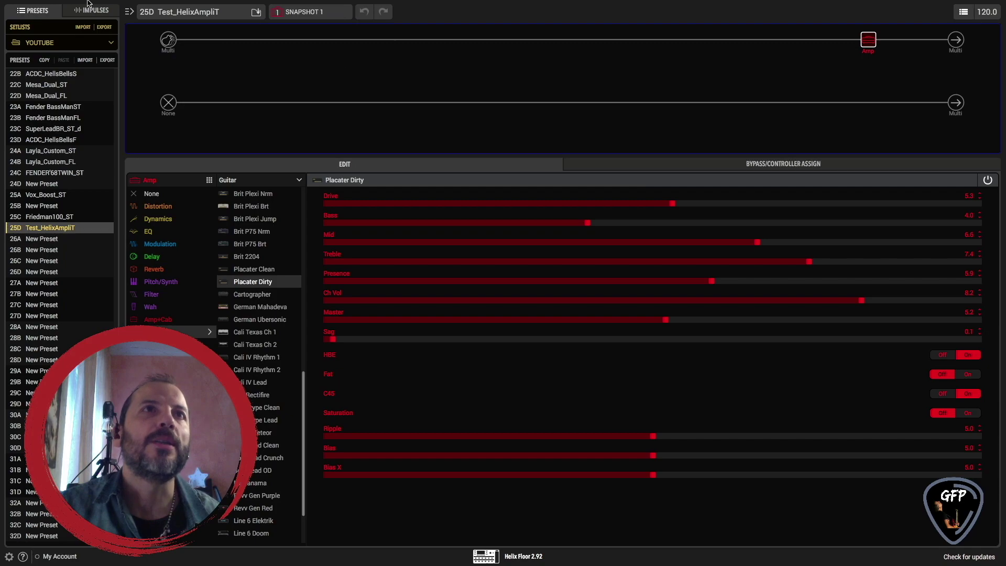
mouse_move(93, 4)
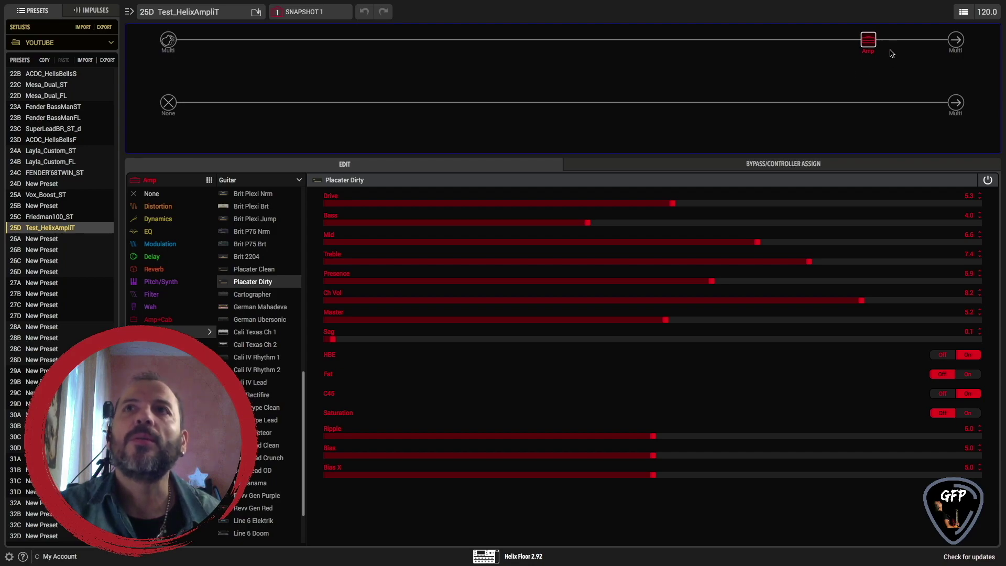
mouse_move(861, 45)
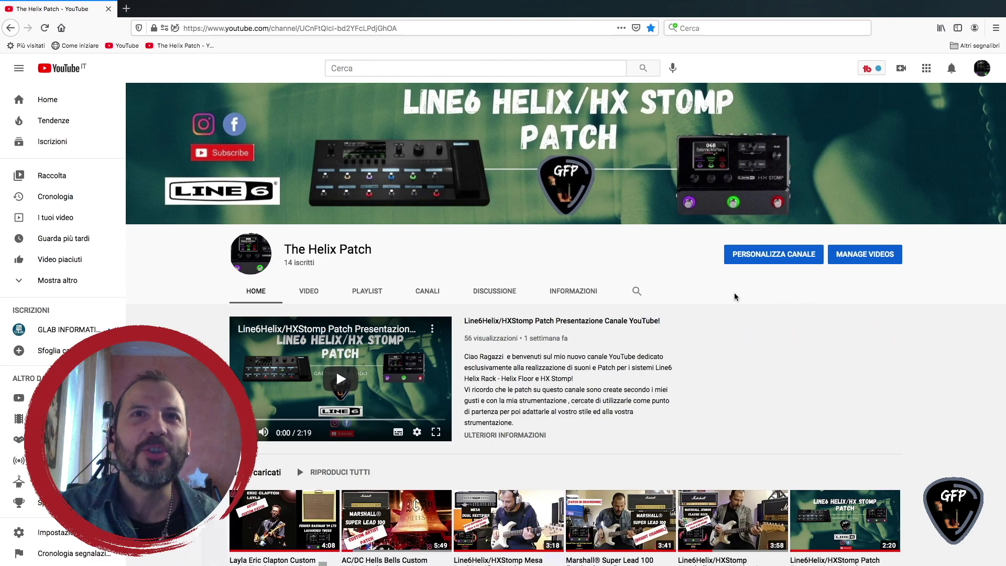
Look over the presentation text and uploaded videos on The Helix Patch YouTube channel page
scroll(719, 342, down, 2)
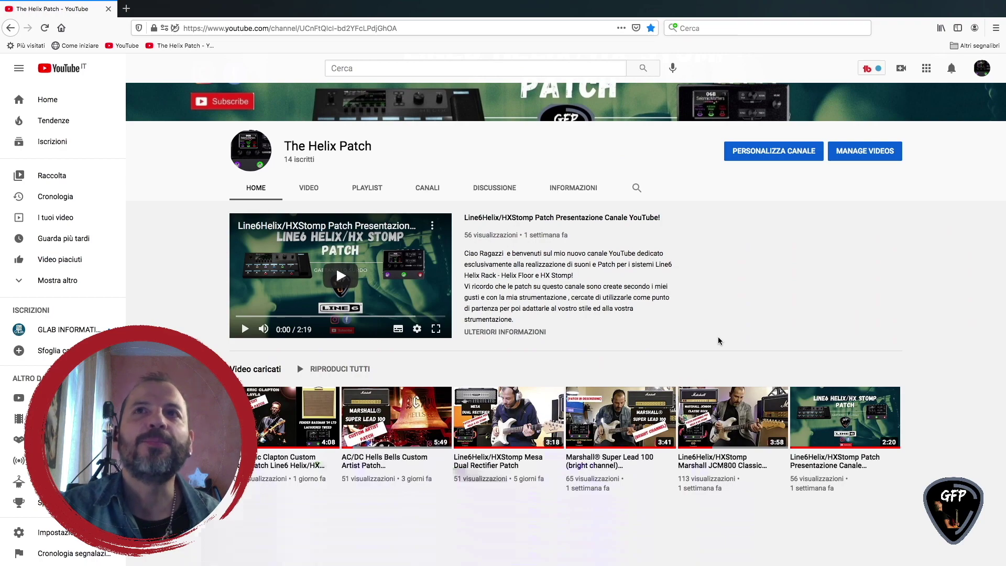
scroll(719, 341, up, 2)
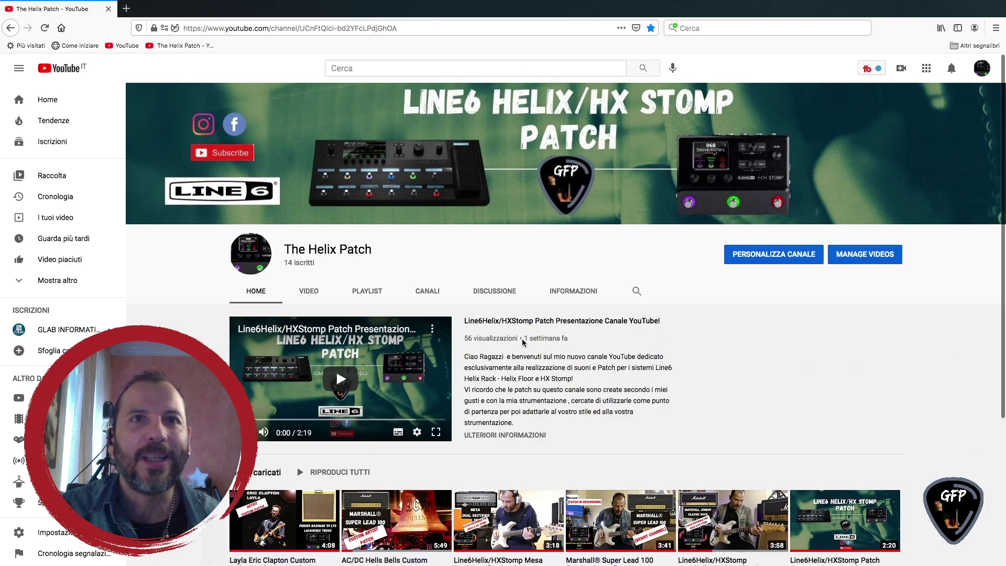
scroll(522, 342, down, 3)
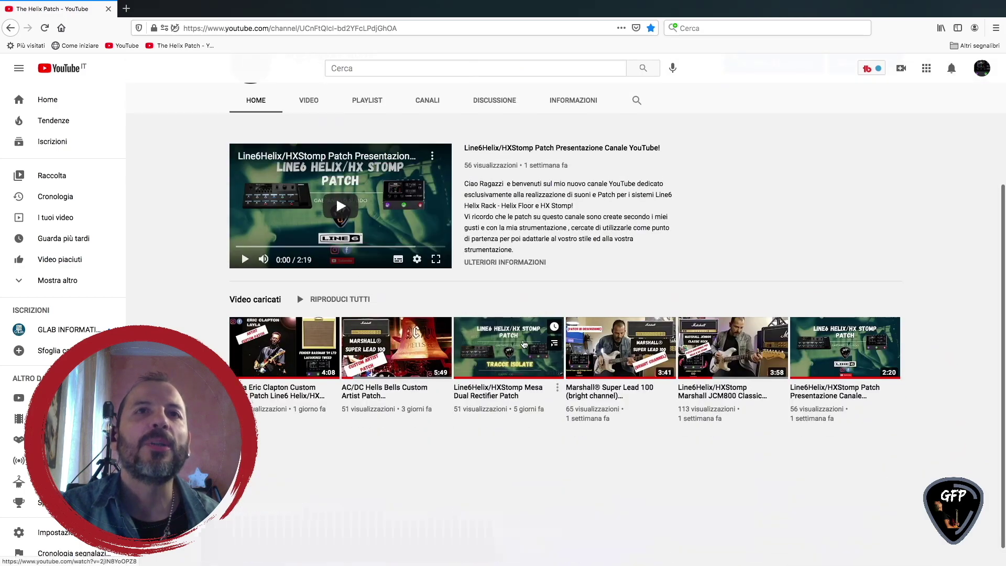
scroll(524, 344, up, 1)
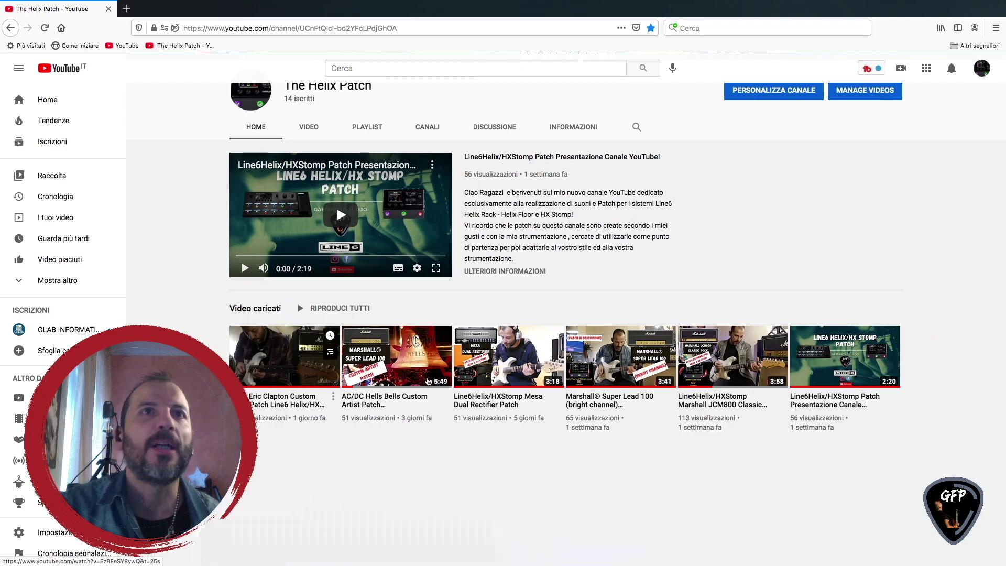
Switch to the Logic Pro X project and reposition the Helix track's AmpliTube 4 plug-in window
key(ctrl+Left)
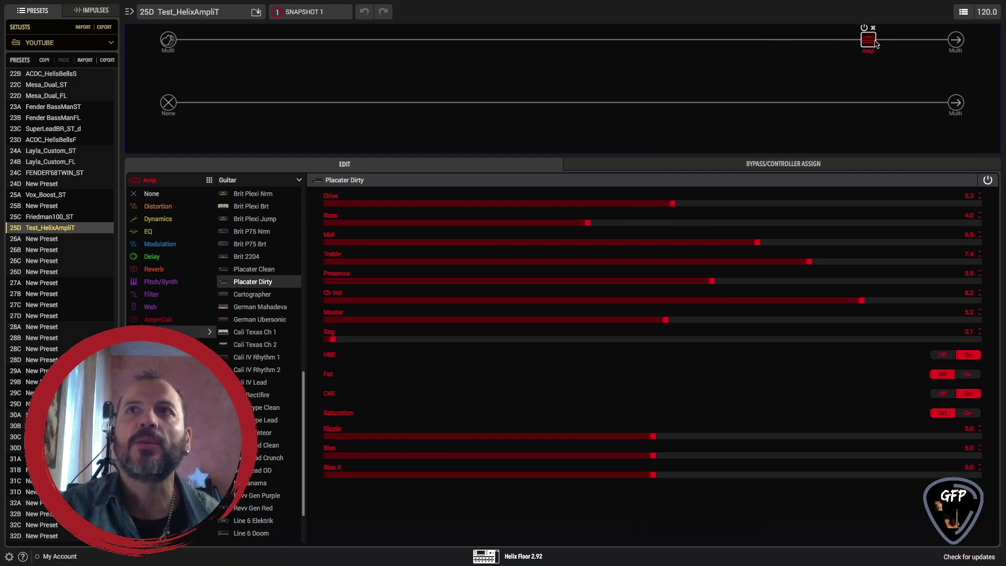
key(super+Tab)
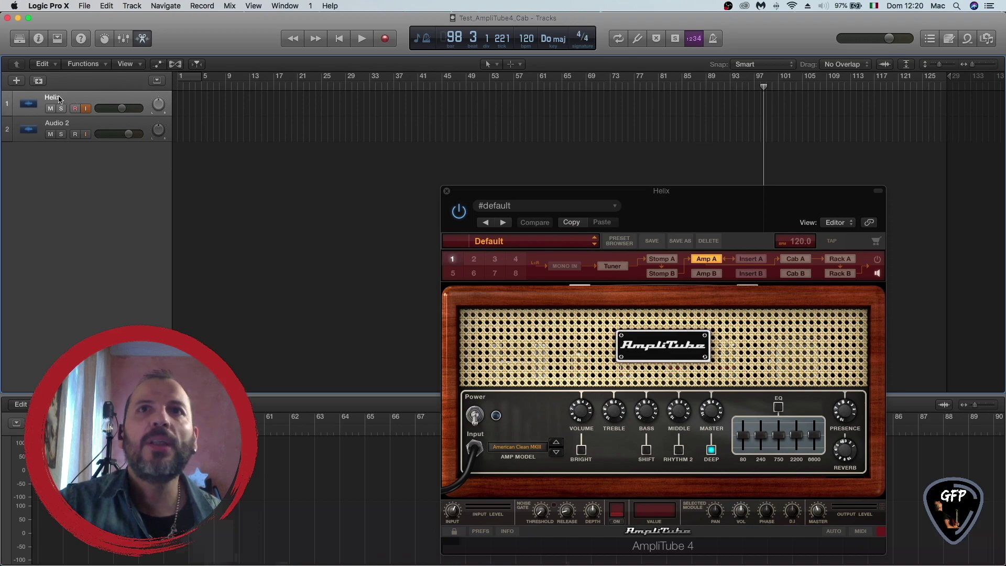
click(571, 192)
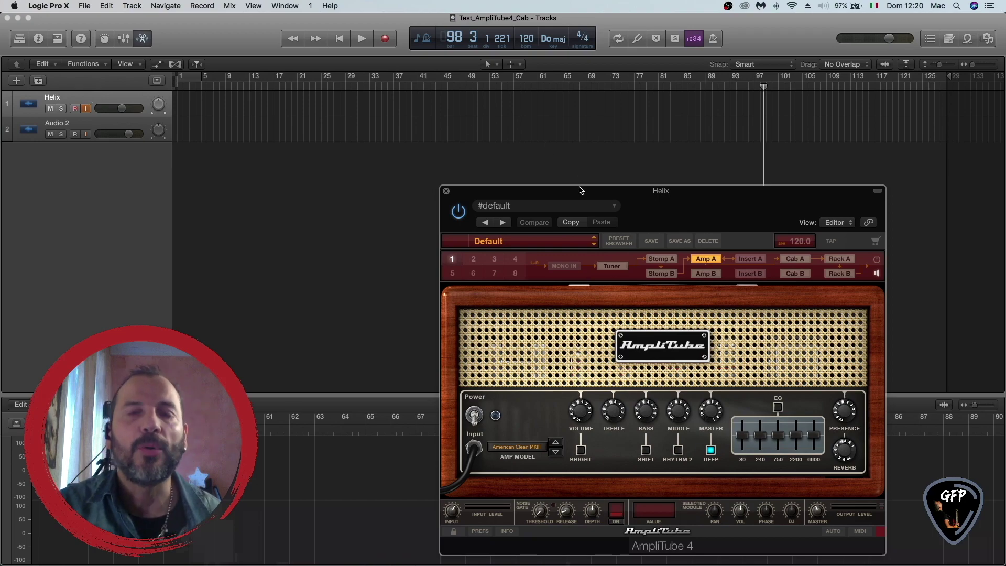
drag(579, 190, 635, 179)
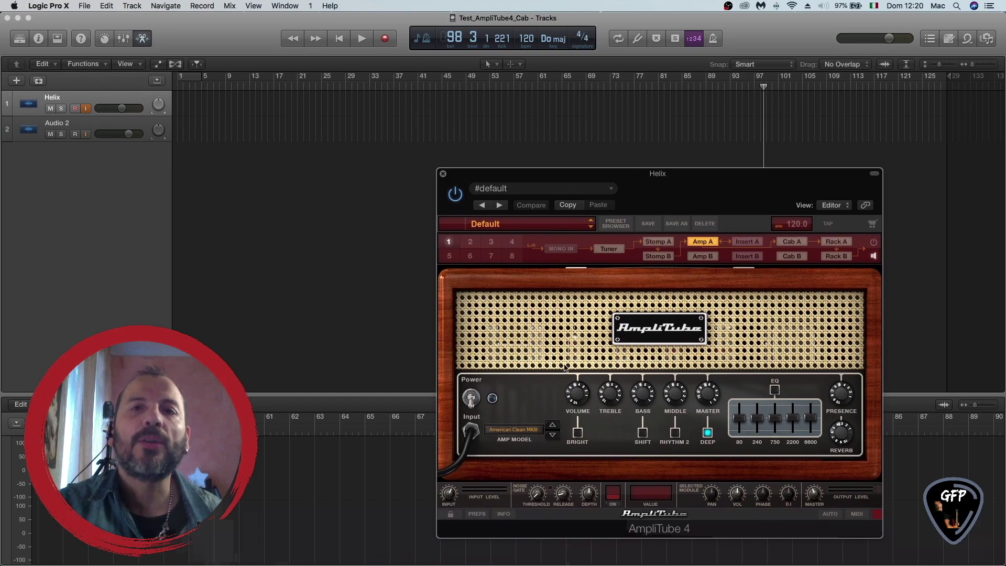
Show AmpliTube's Cab A module and view its speaker and microphone settings
click(471, 398)
click(472, 398)
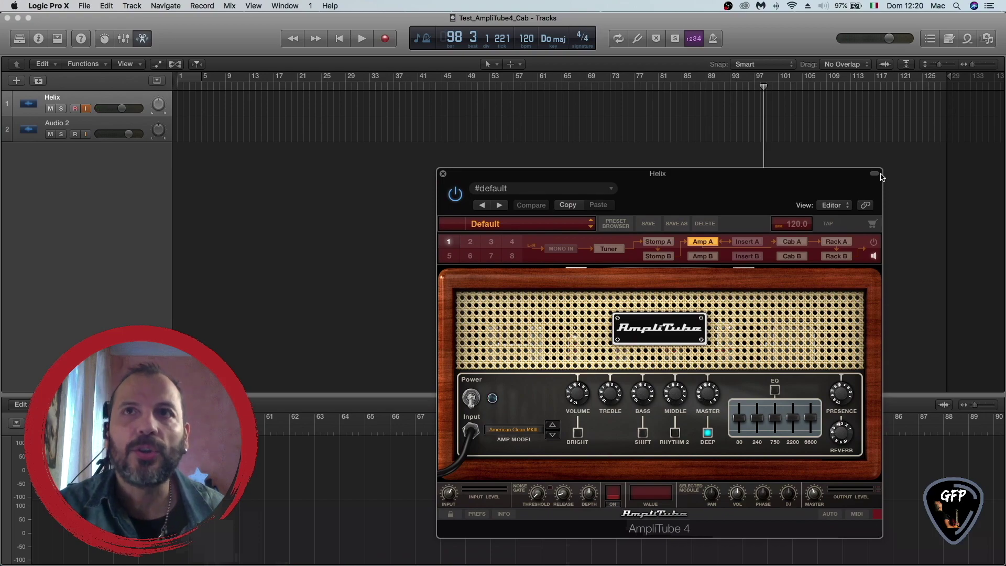
click(792, 241)
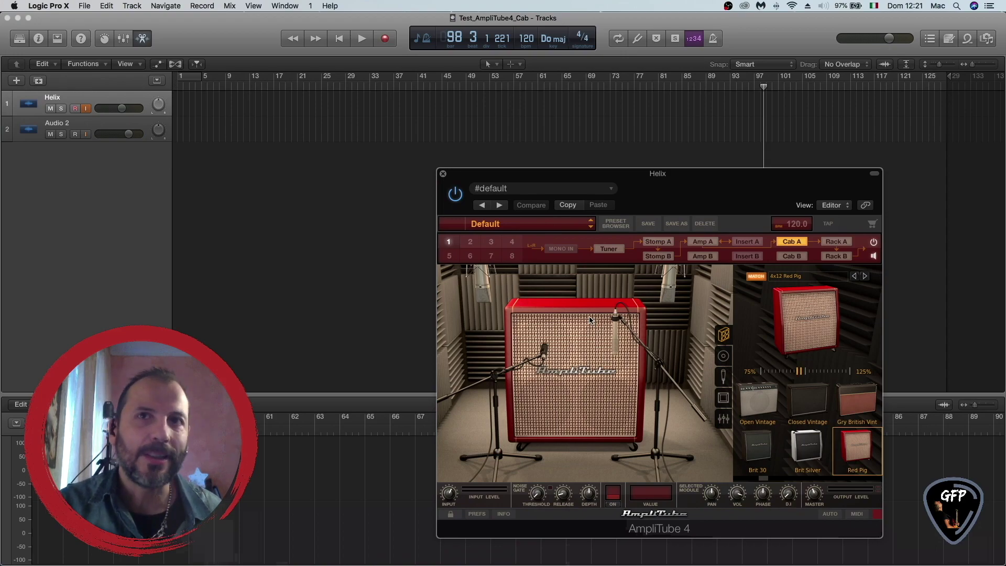
click(724, 356)
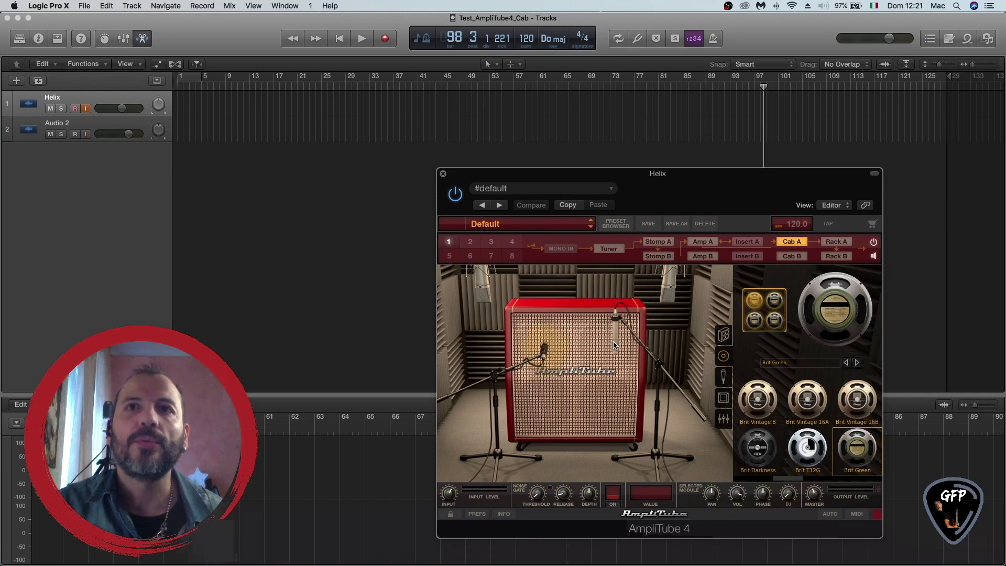
click(724, 376)
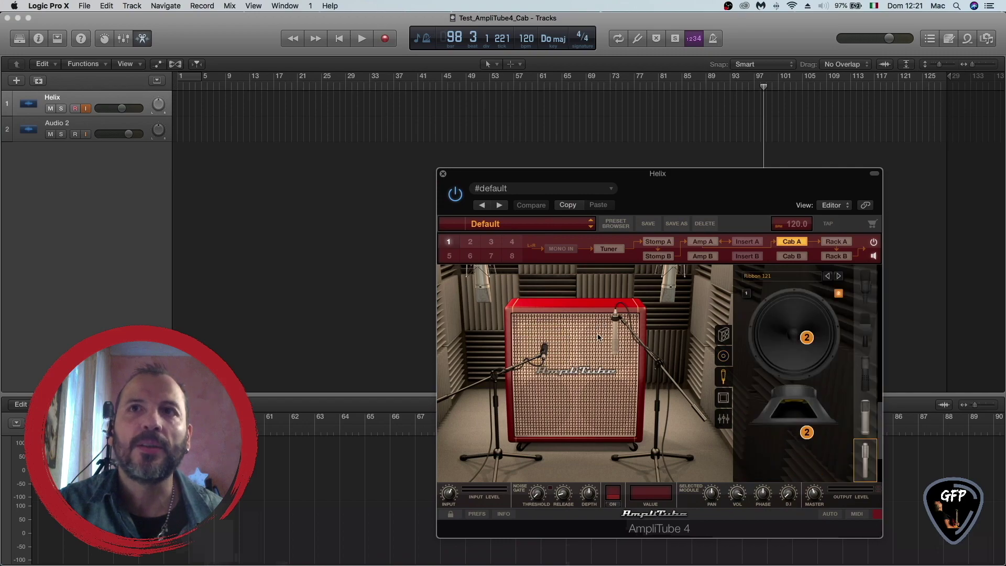
Inspect both cabinet microphones and view the available models for microphone 2, including the ribbon types, keeping Ribbon 121
click(545, 356)
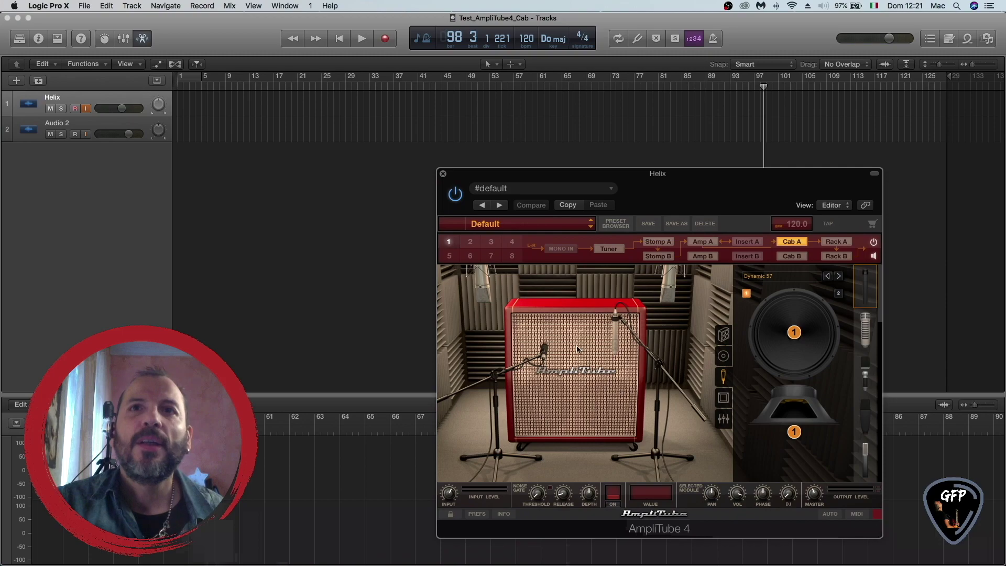
click(618, 346)
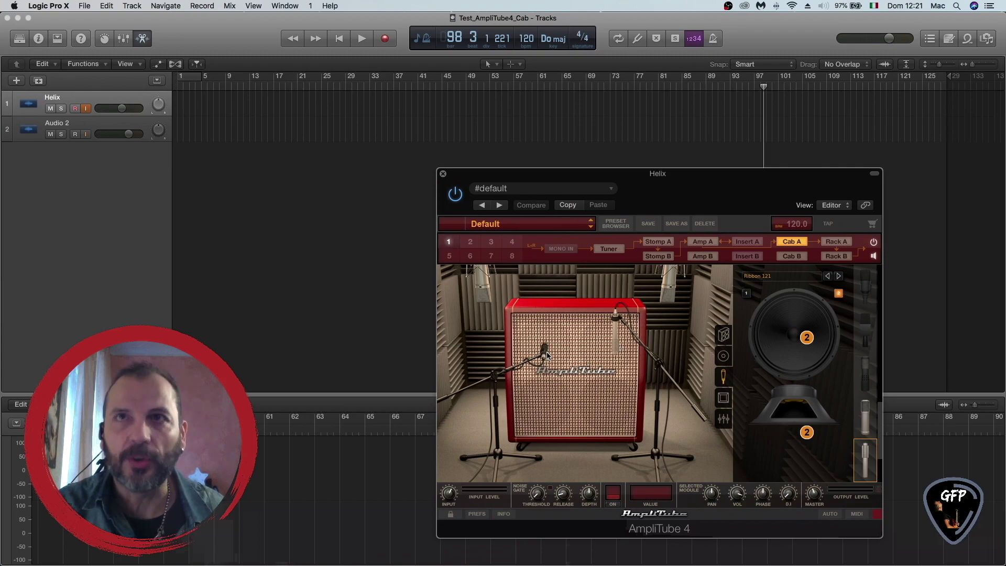
click(757, 277)
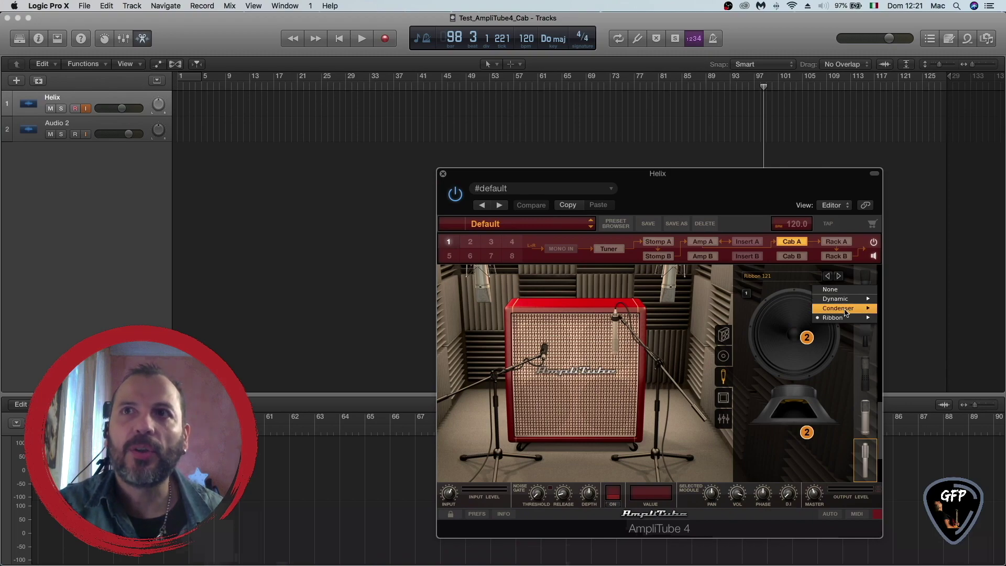
mouse_move(846, 301)
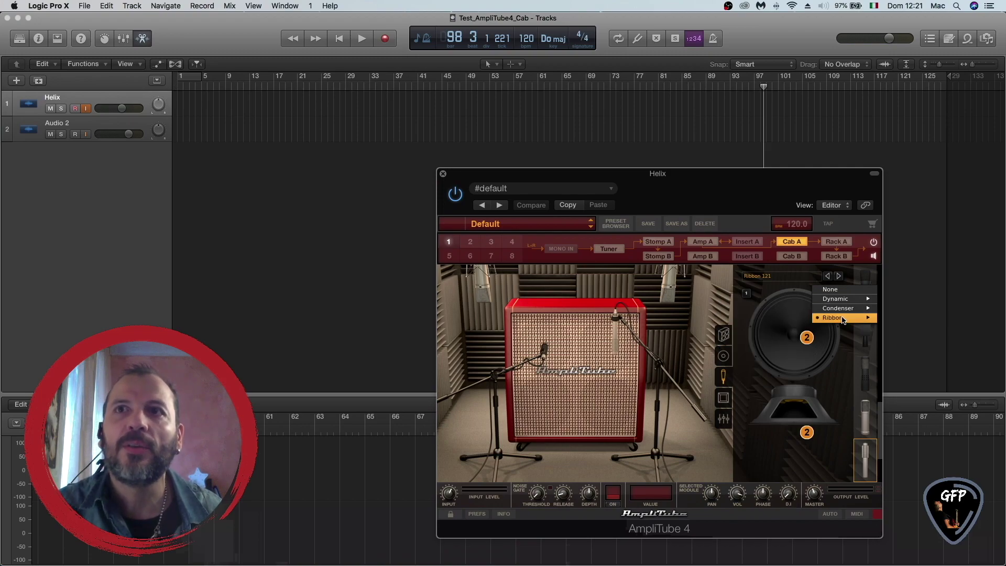
mouse_move(843, 320)
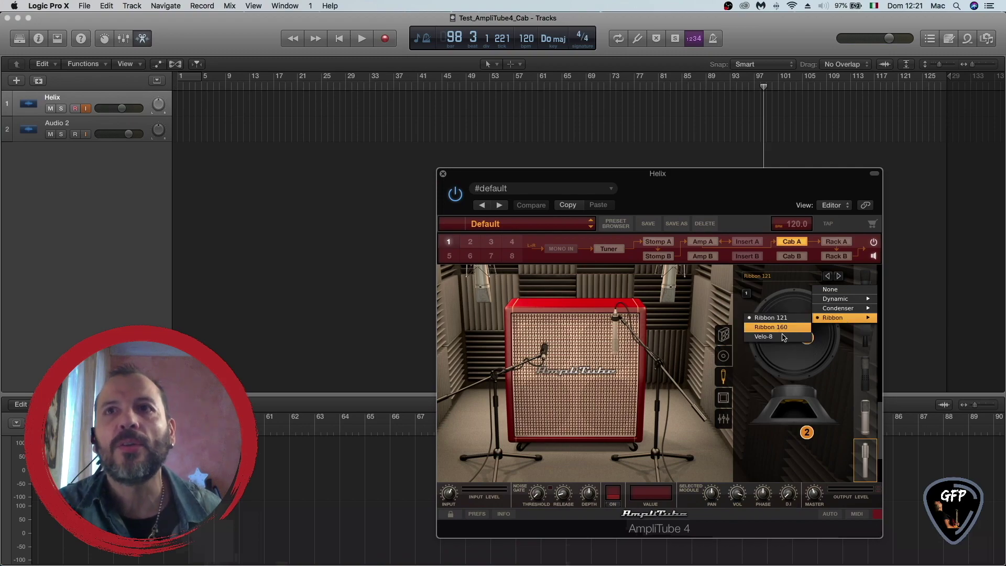
click(572, 314)
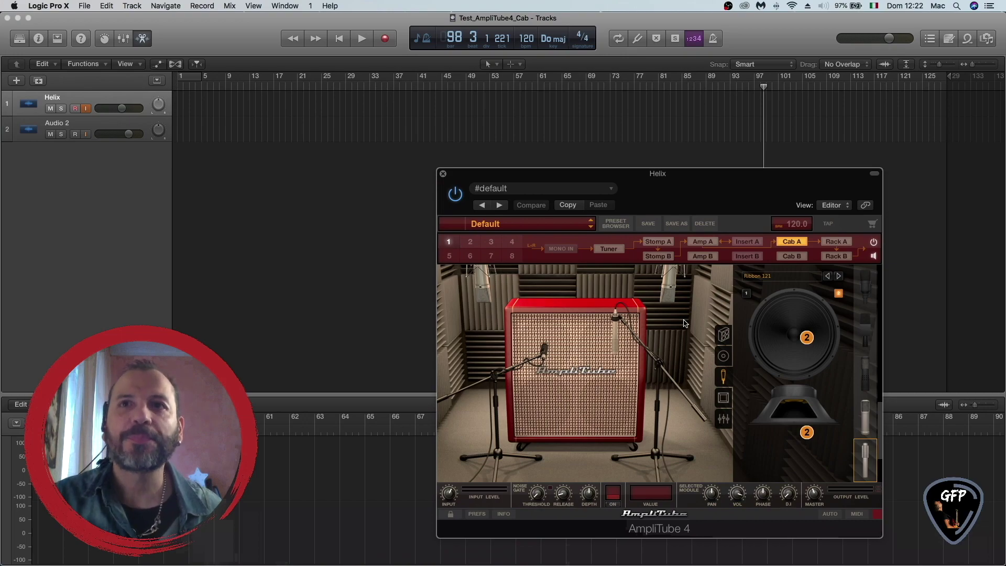
Review Cab A's cabinet, speaker, microphone and room sections, ending on the microphone mixer
click(724, 334)
click(724, 356)
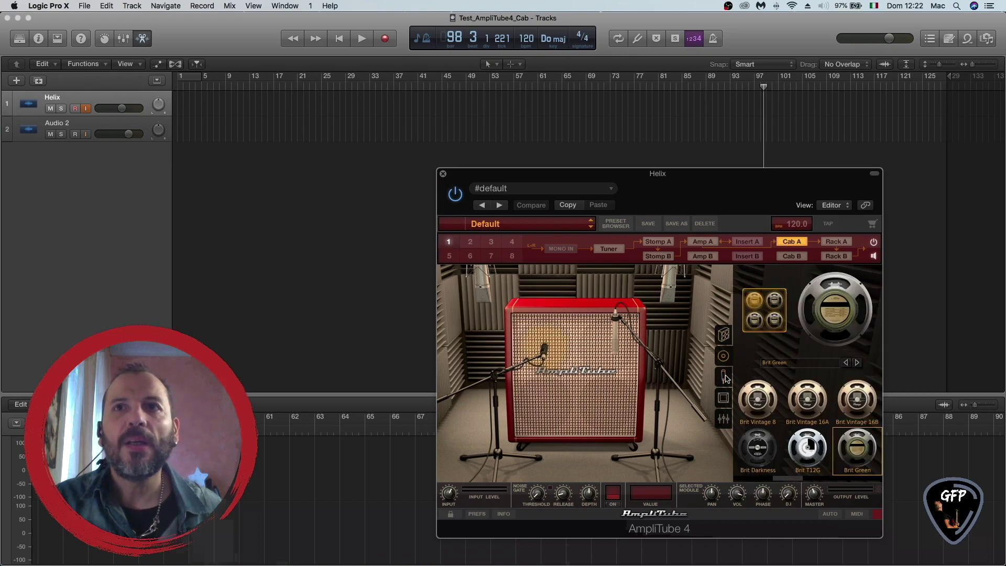
click(724, 377)
click(723, 398)
click(724, 417)
click(723, 378)
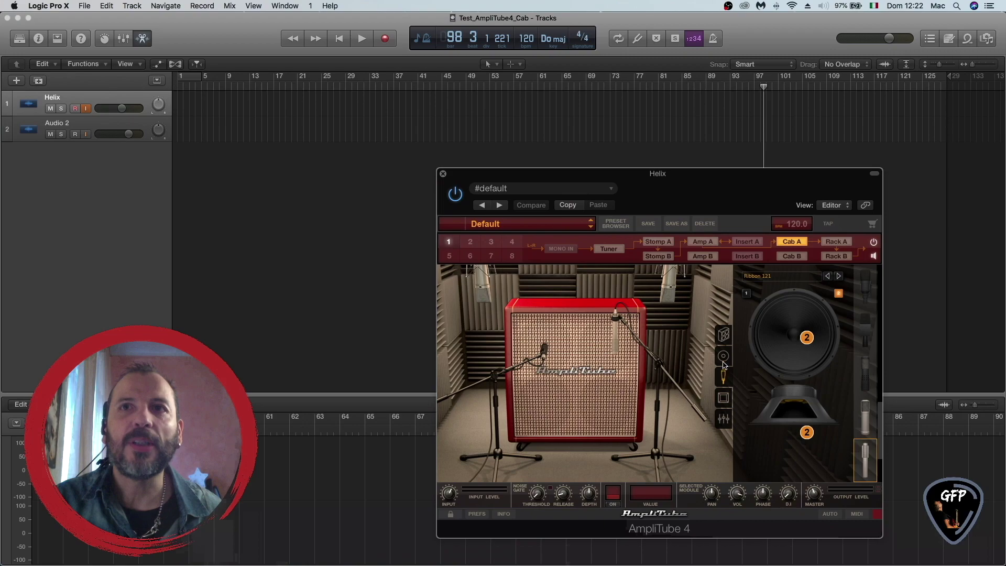
click(724, 356)
click(724, 334)
click(724, 417)
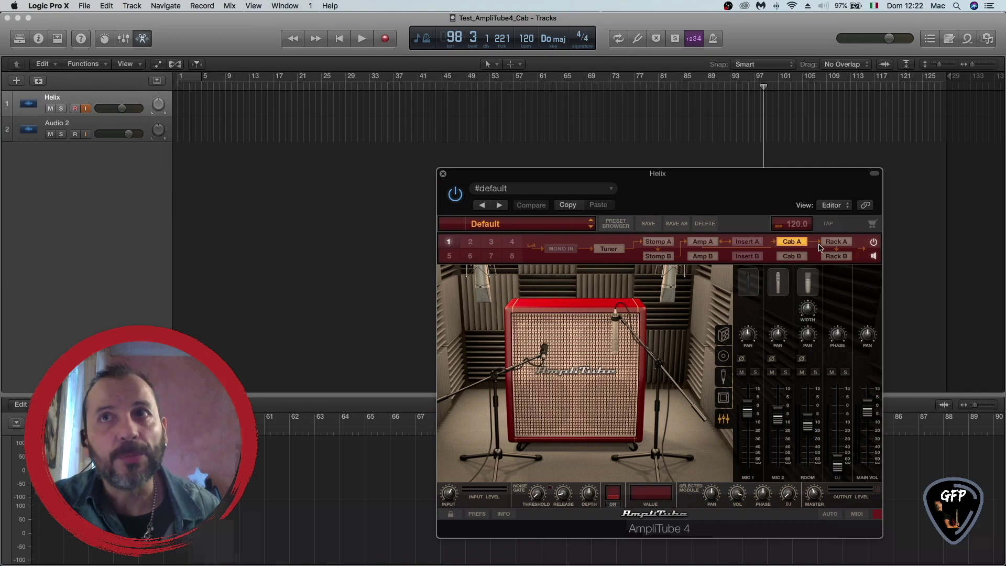
View the Rack A effects against the Cab A module and return to Cab A
click(837, 243)
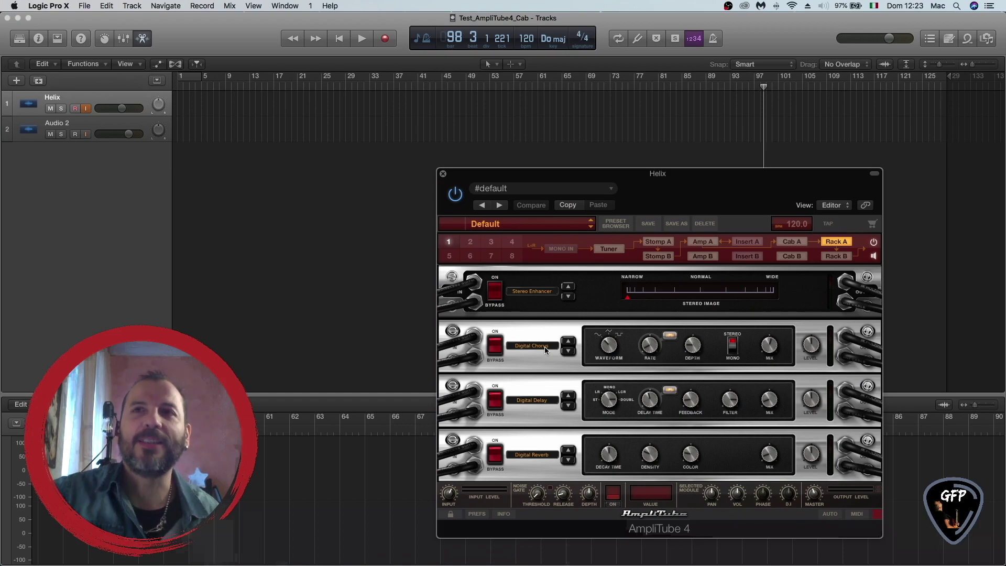
click(792, 244)
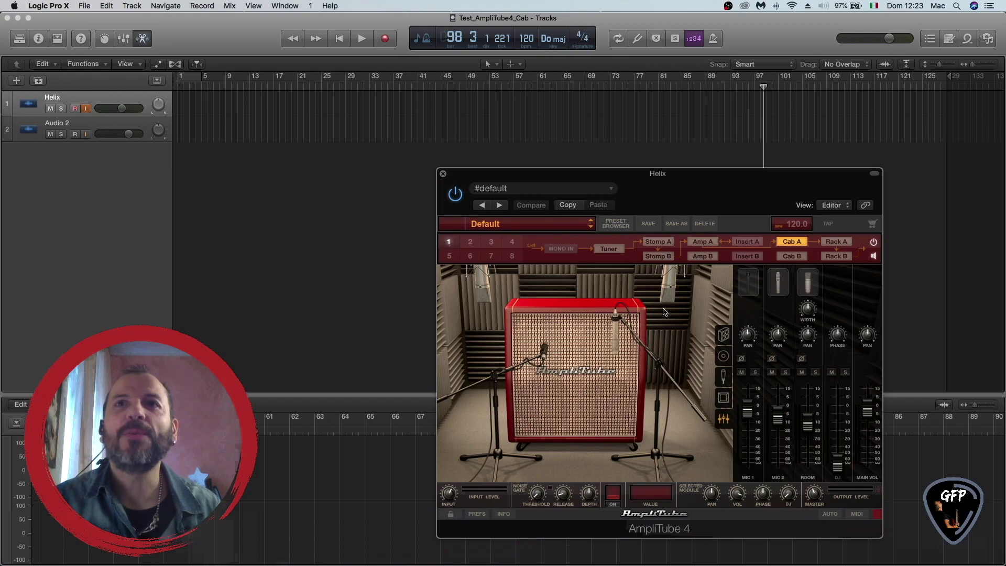
click(843, 244)
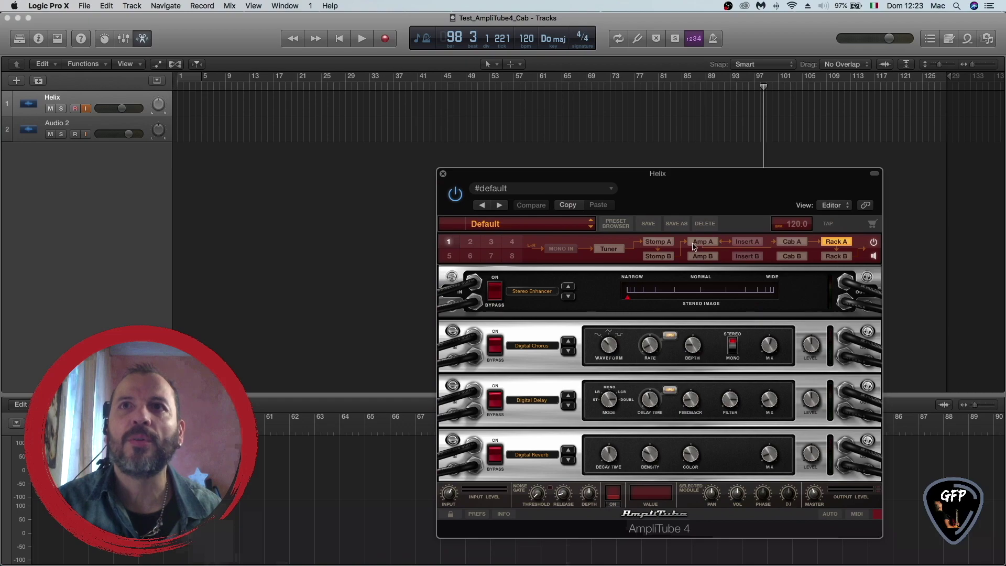
click(791, 242)
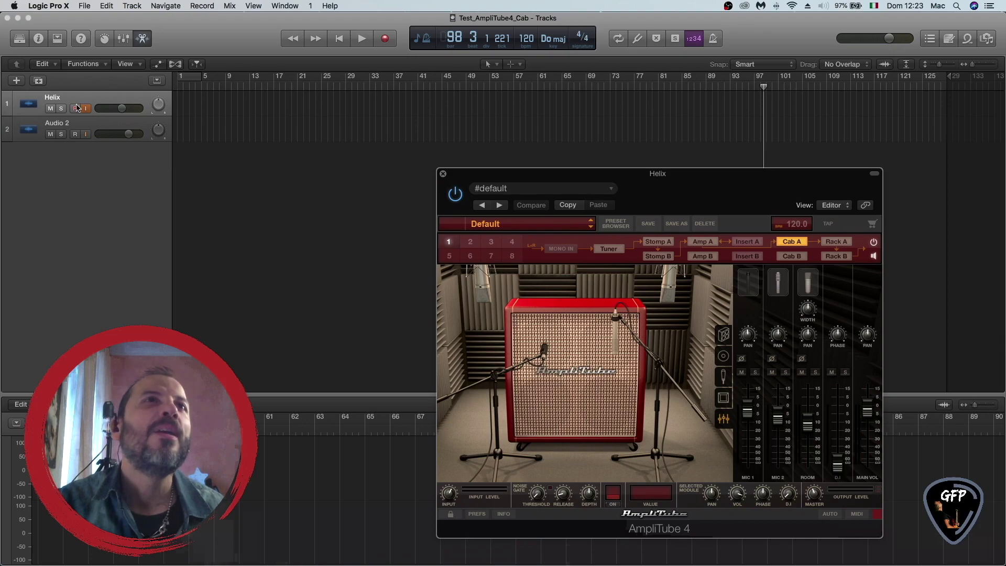
Arm the Helix track and record a guitar take through Cab A from the start of the project
click(152, 94)
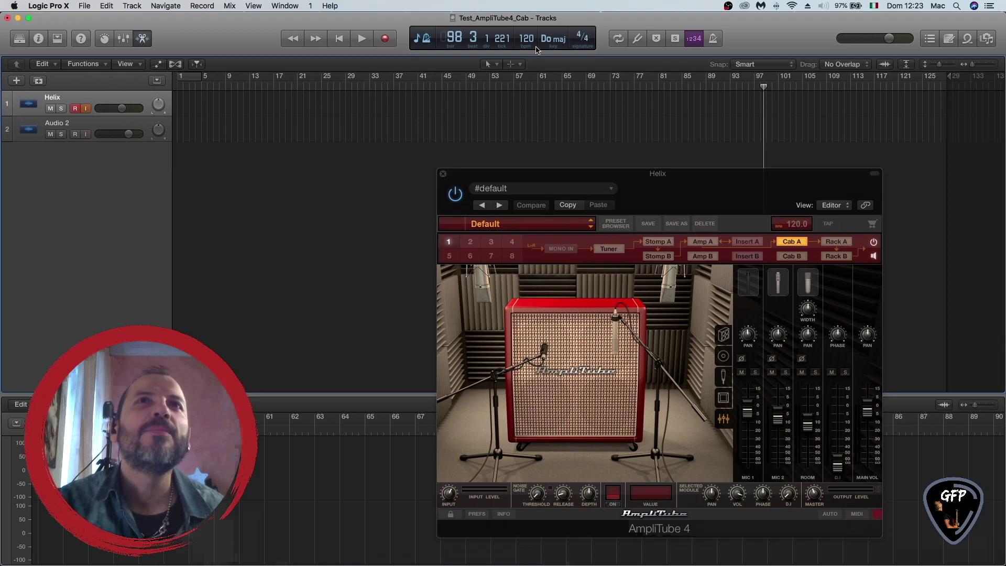
click(387, 39)
click(341, 40)
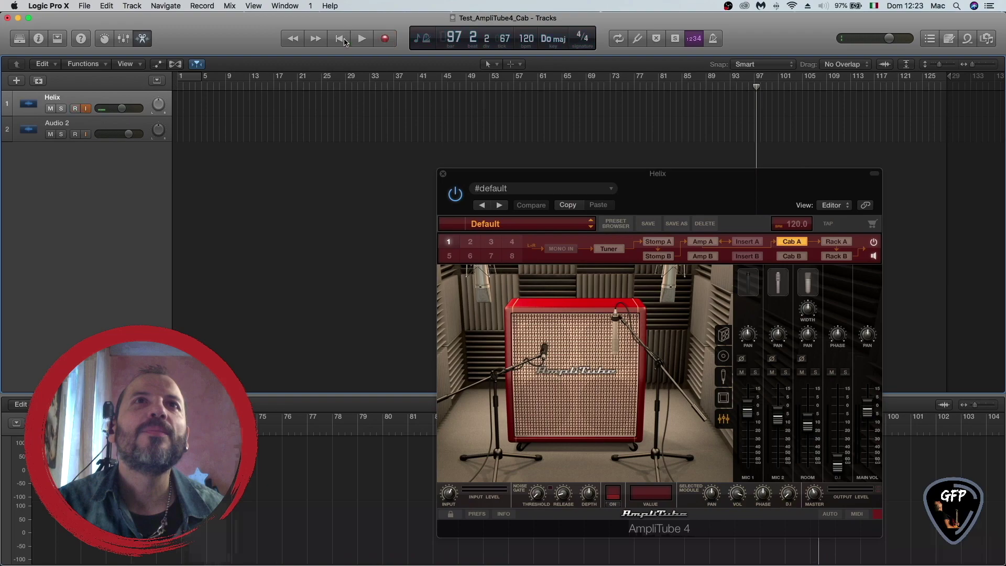
click(339, 38)
click(385, 39)
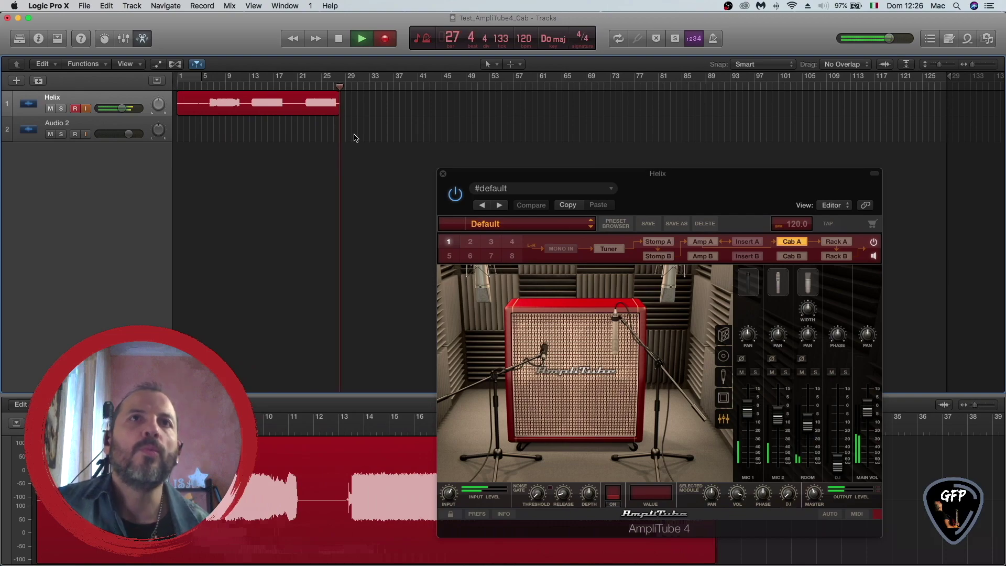
key(space)
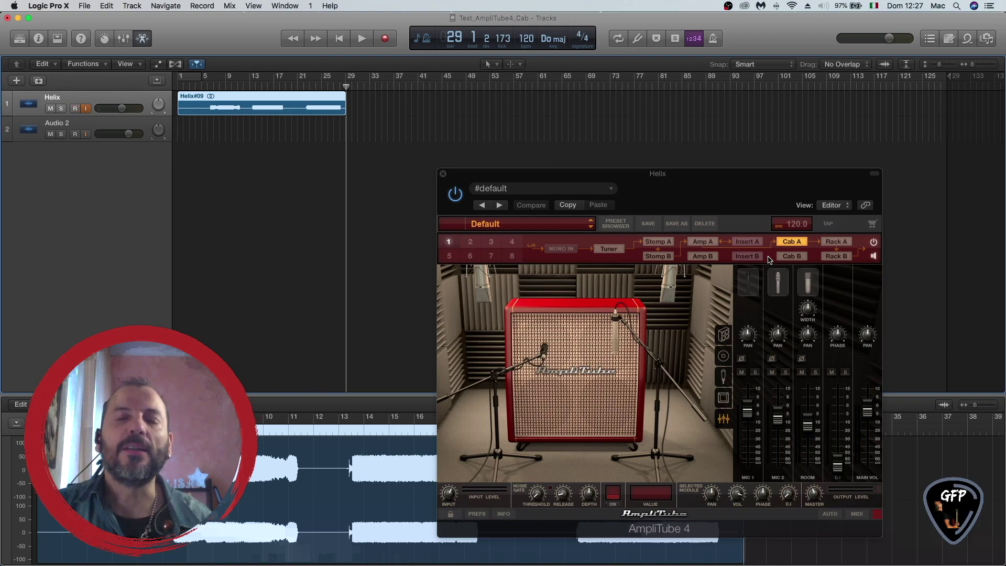
Record a second guitar take after the first region with Rack A's Digital Reverb on, adding Digital Delay and Stereo Enhancer during the take
click(838, 242)
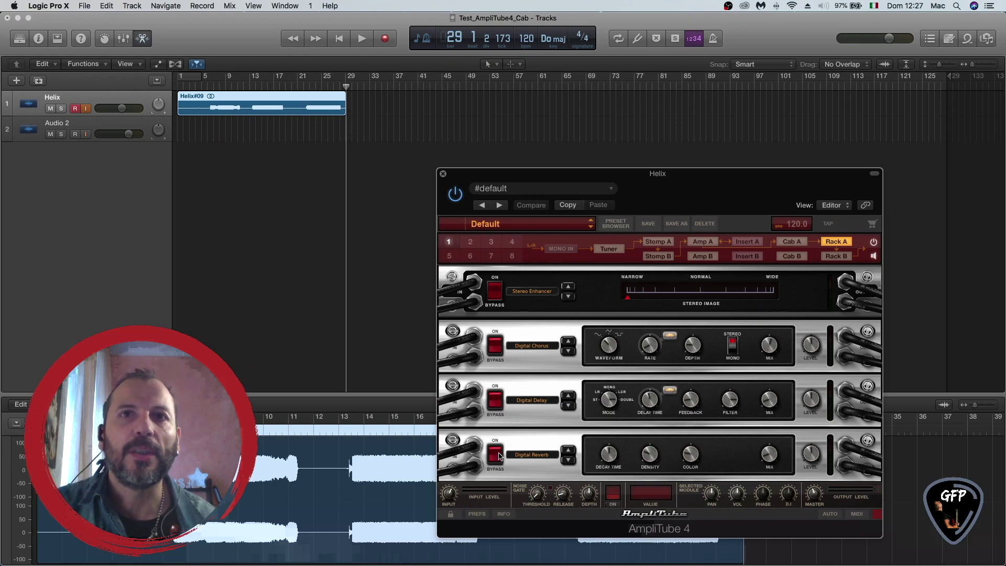
click(499, 456)
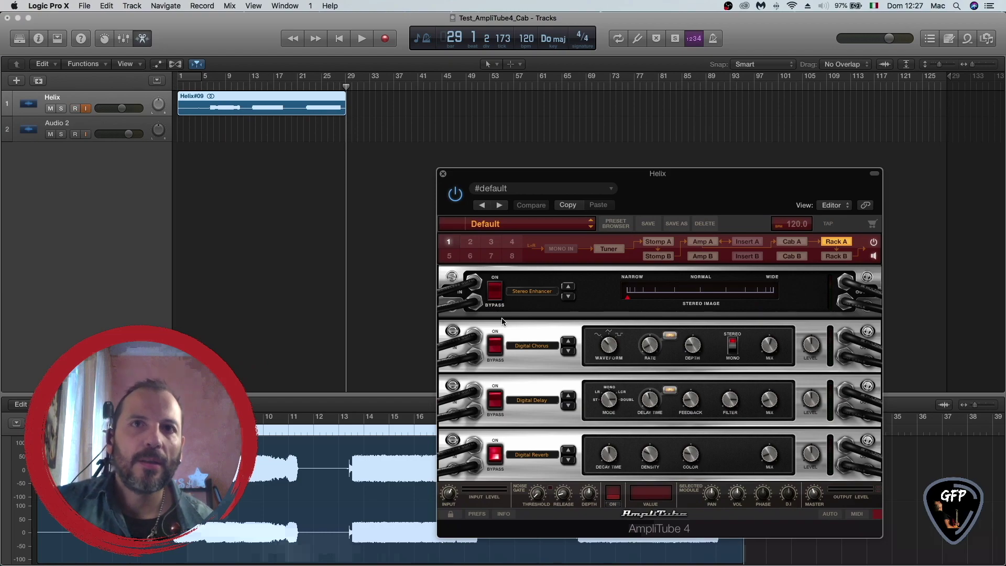
key(space)
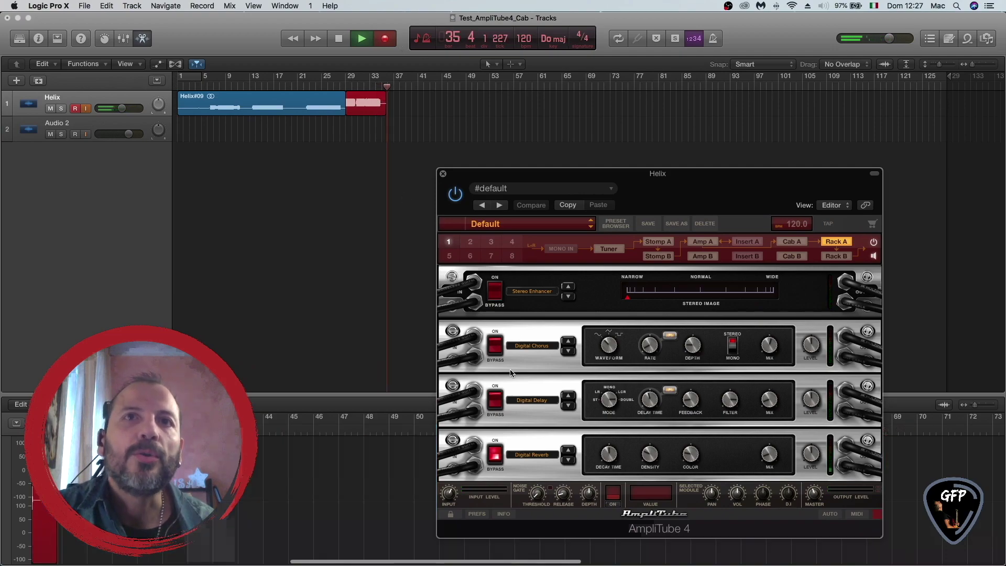
click(494, 400)
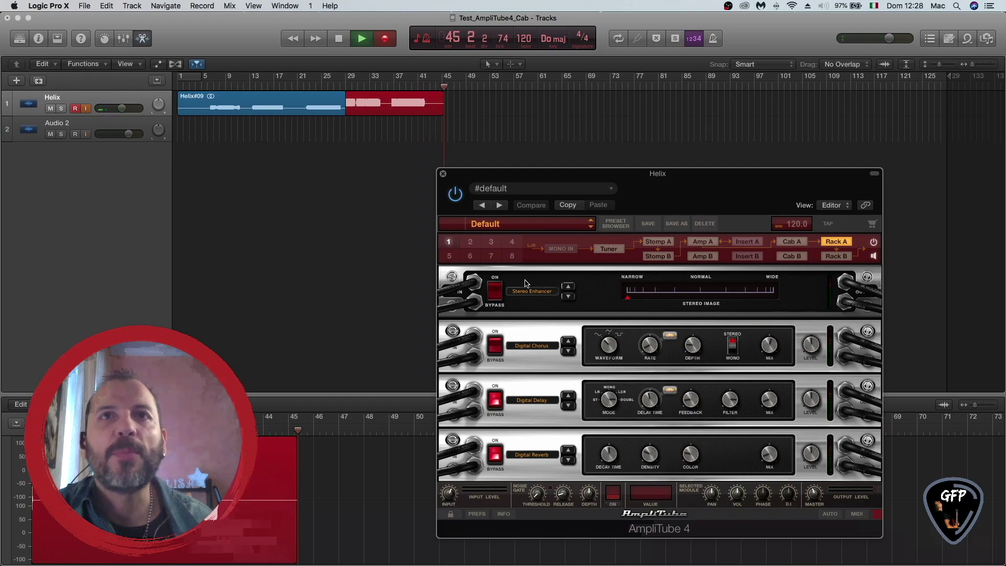
click(495, 288)
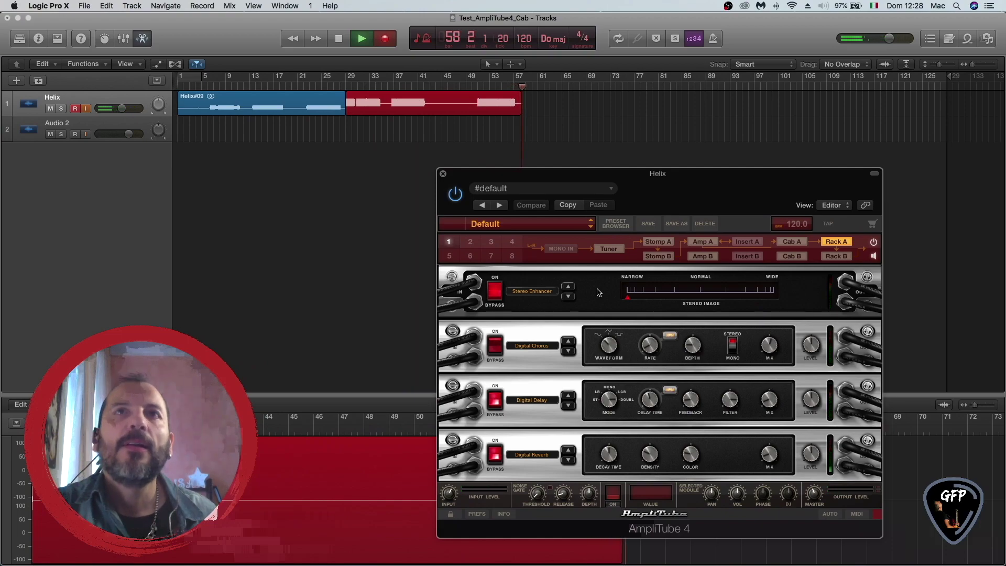
key(space)
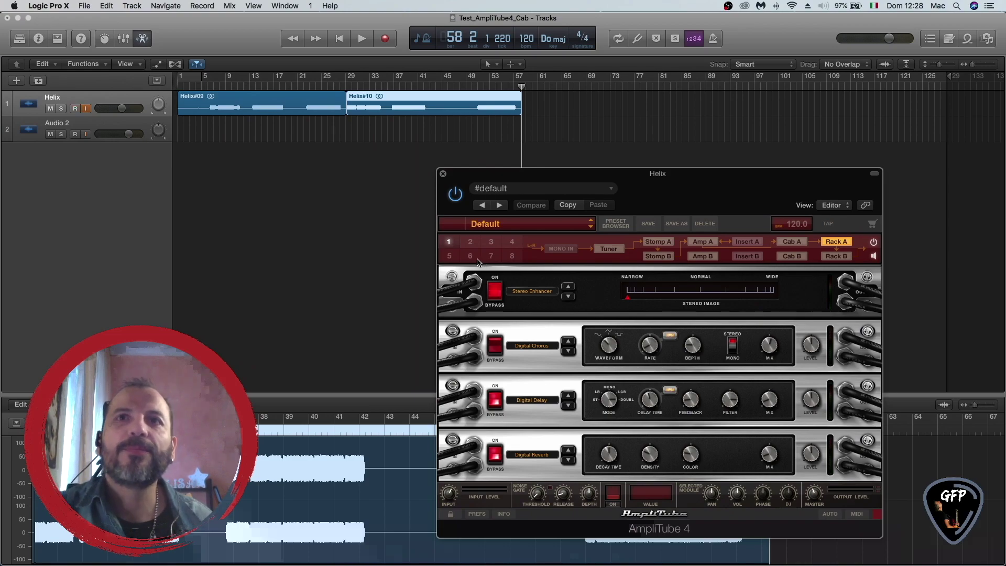
Return to Cab A, move the plug-in window up and load the 4x12Cab_v30_57_121 setting
drag(670, 179, 670, 180)
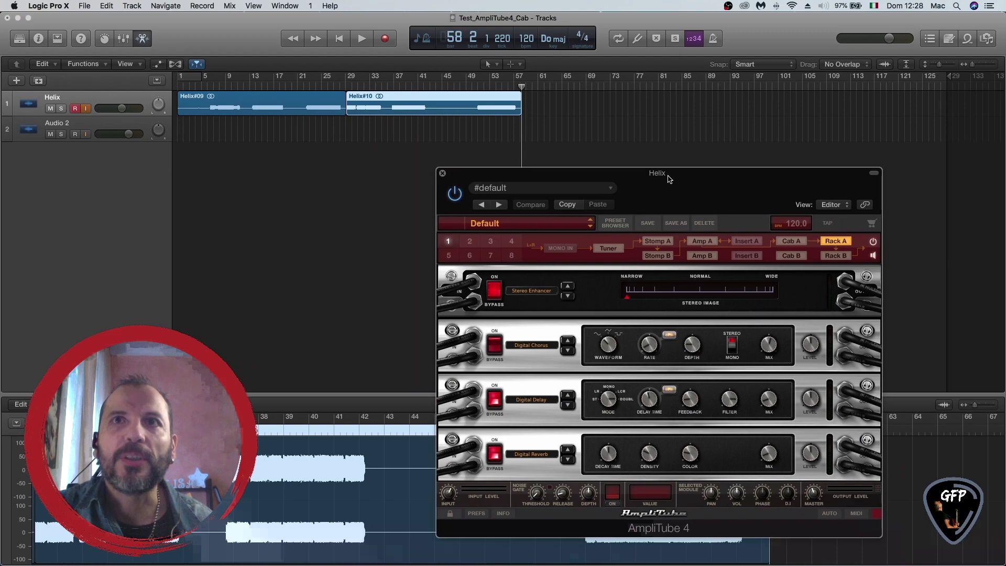
click(790, 243)
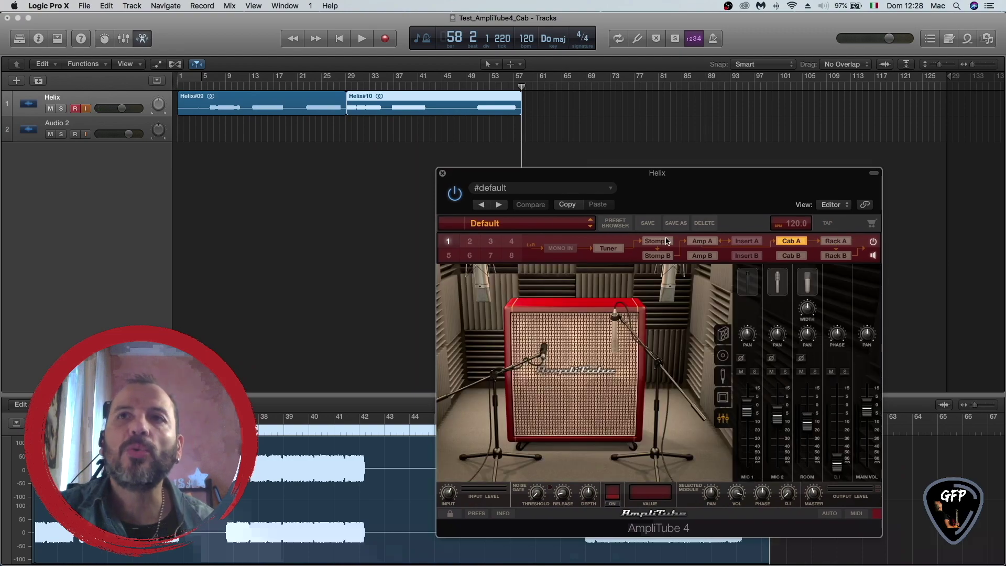
drag(720, 205, 736, 172)
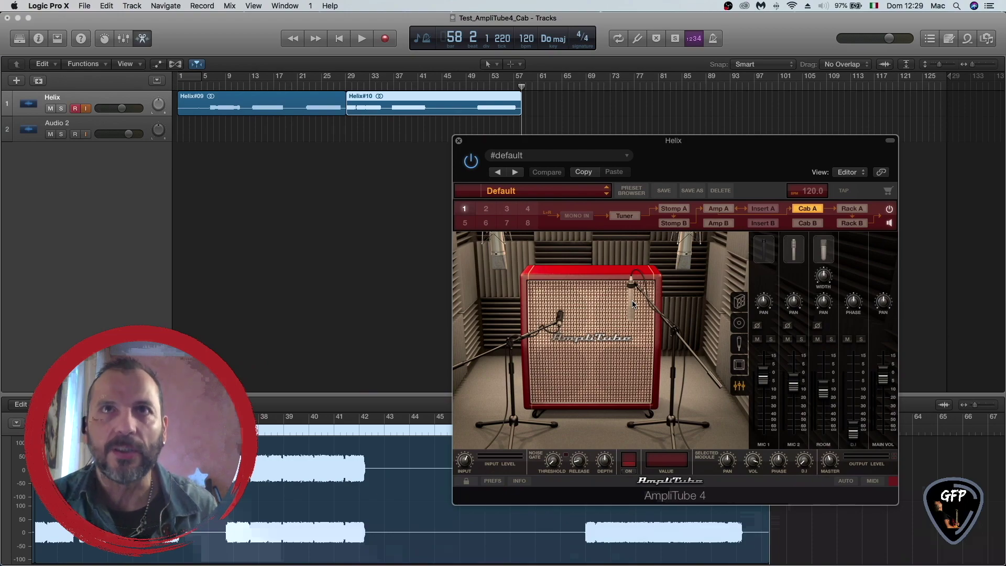
click(518, 158)
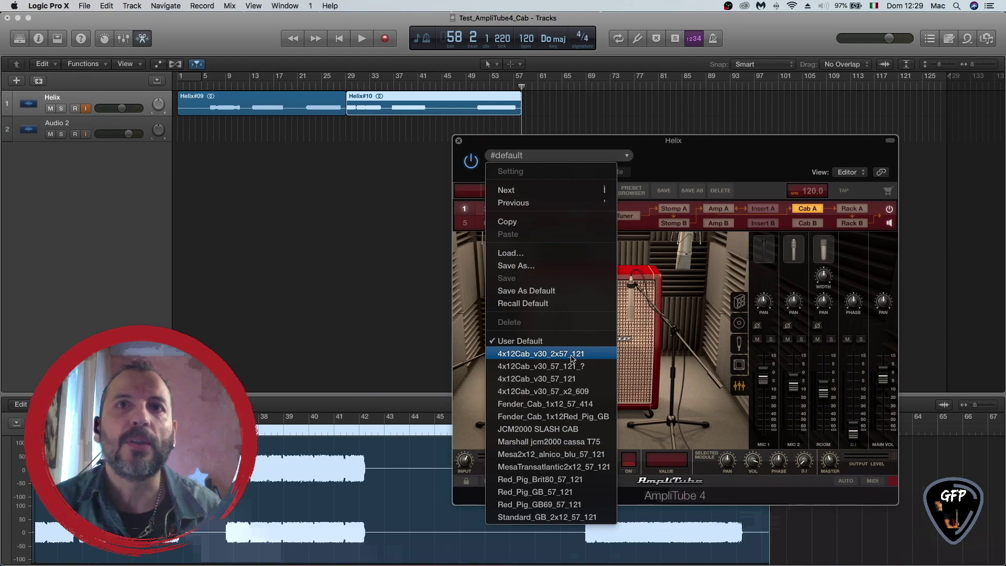
click(532, 380)
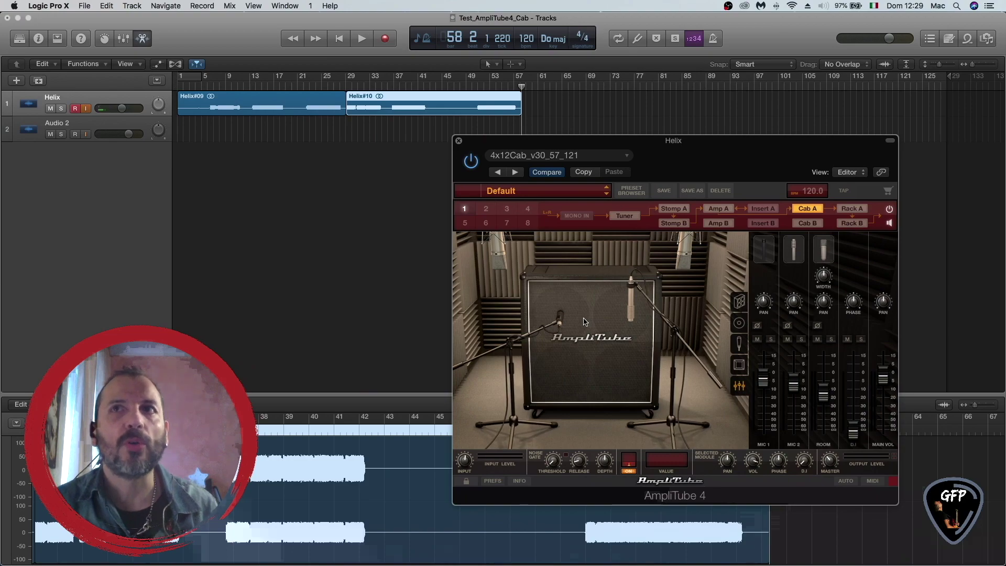
Check the loaded setting's Rack A effects and record a third guitar take after the existing regions
click(853, 210)
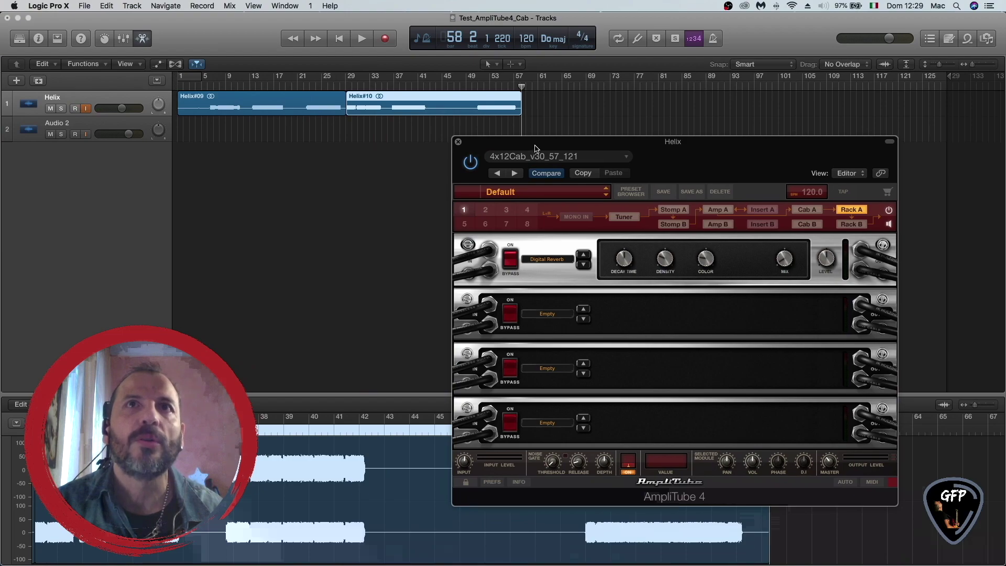
drag(535, 144, 529, 159)
click(385, 39)
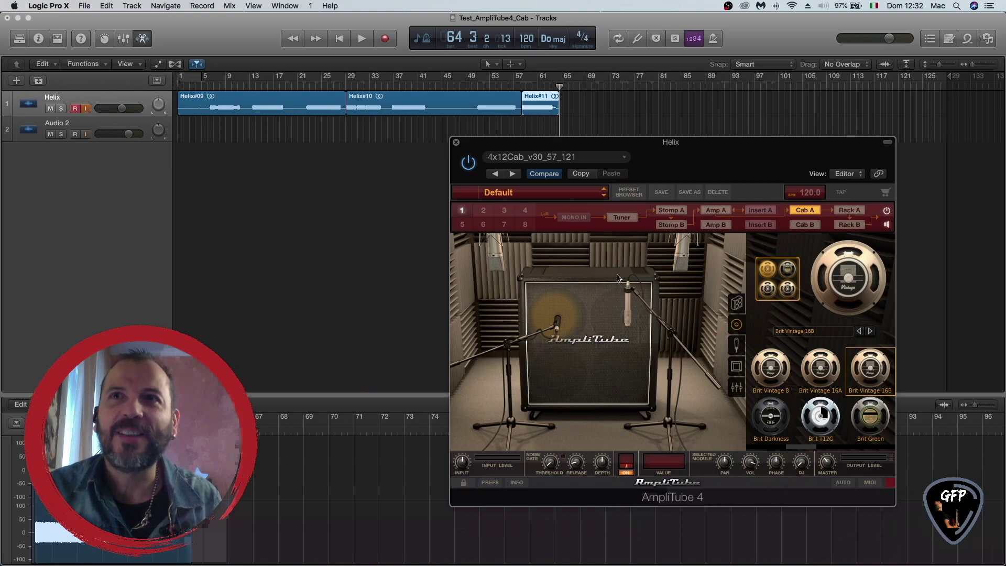
Try the 1x12 Open Vintage and 2x12 Closed Vintage cabinets in Cab A, viewing the speakers of the Closed Vintage
click(737, 308)
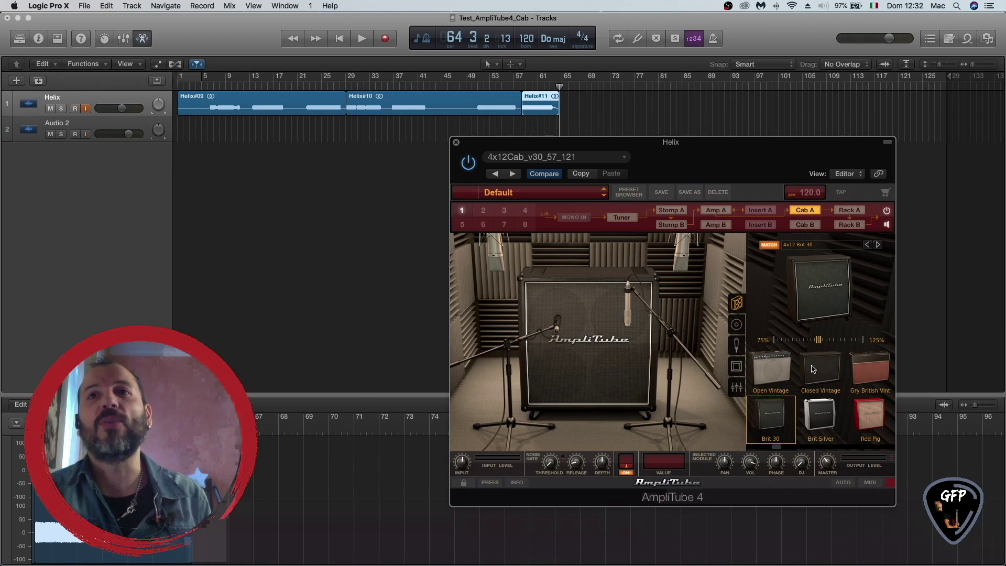
click(773, 368)
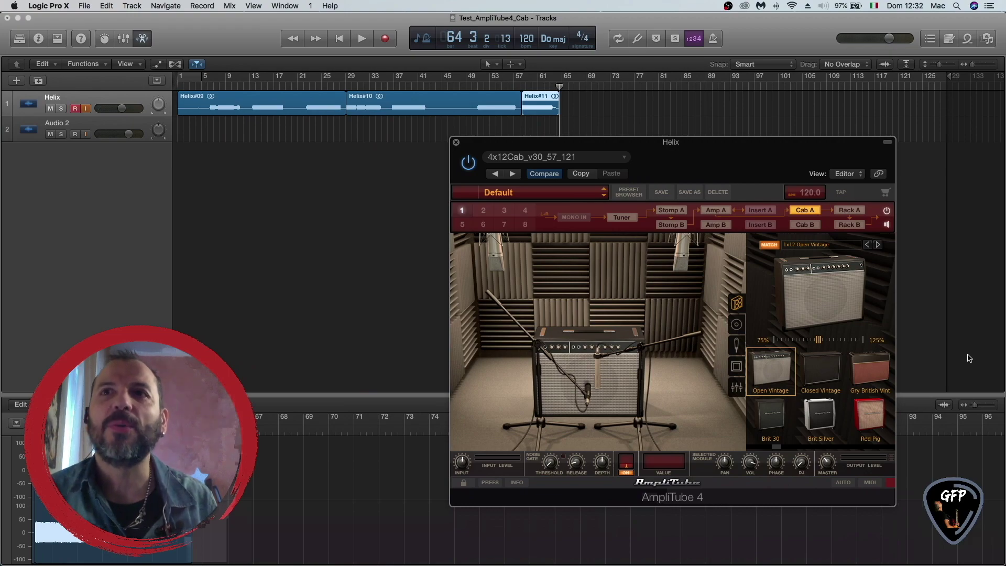
click(824, 367)
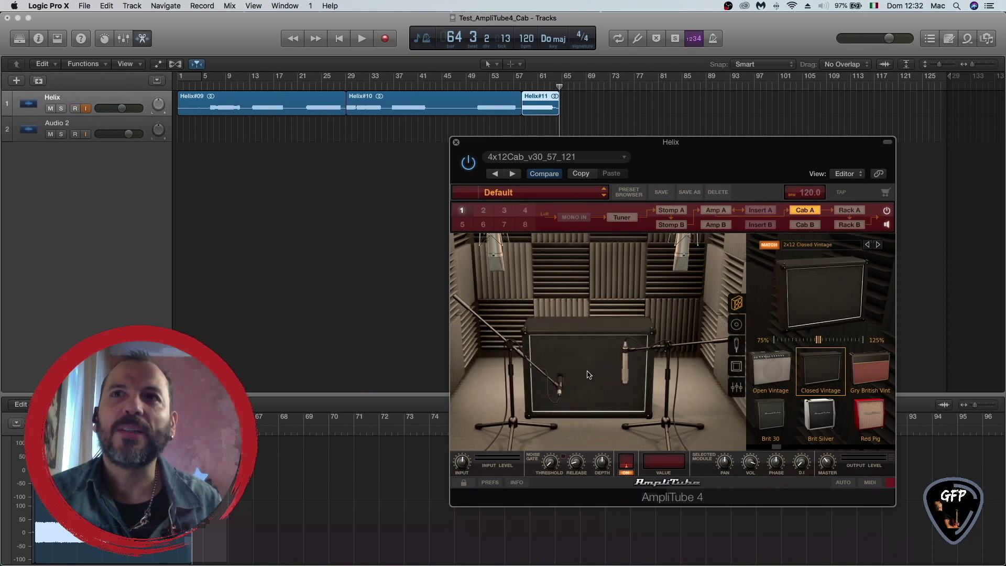
click(737, 324)
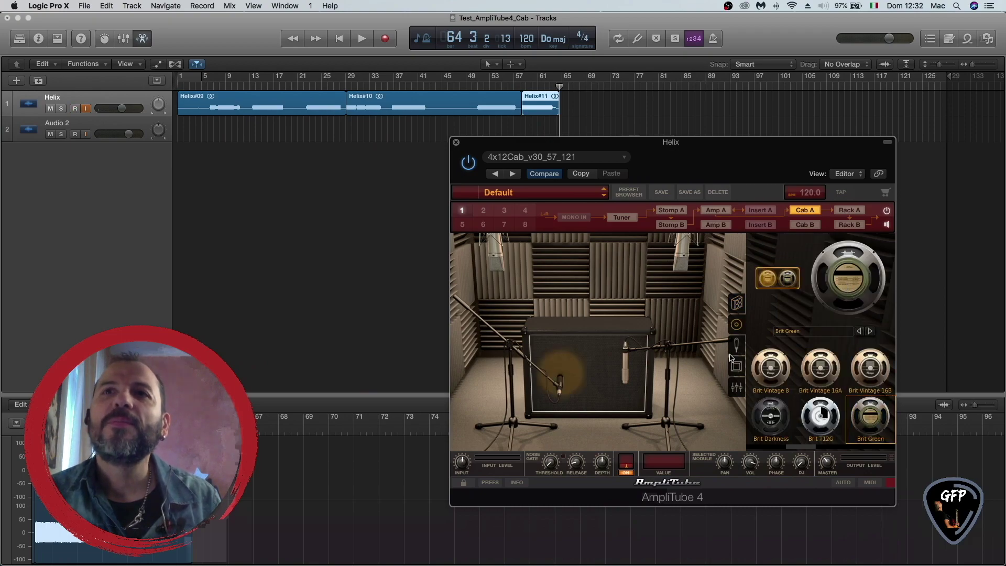
Change Cab A's cabinet to the 2x12 Gry British Vint and show its speakers
click(737, 303)
click(867, 366)
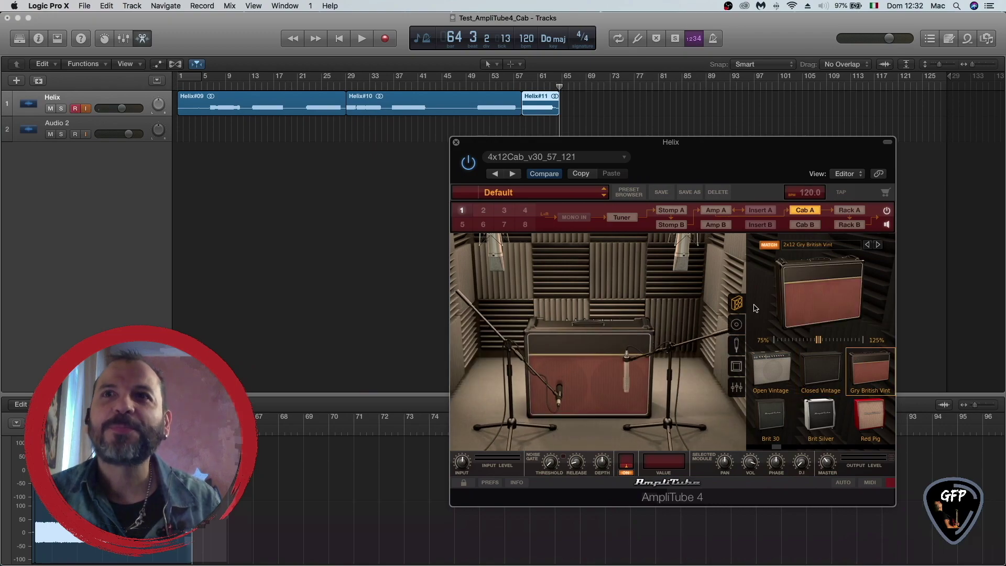
click(737, 324)
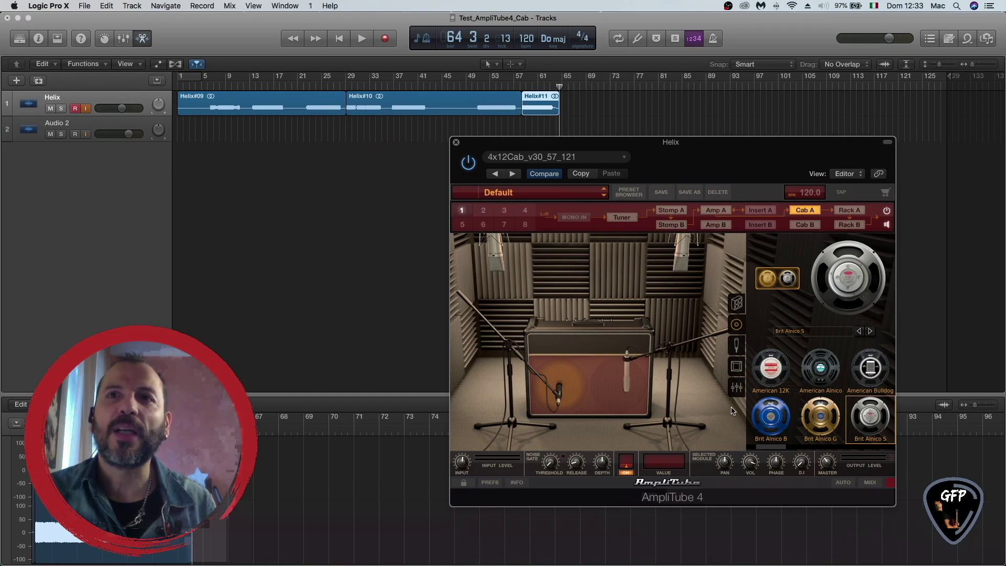
Fit the 2x12 cabinet with Brit Alnico B as its first speaker and Brit Alnico S as its second, ending on the microphone mixer
click(769, 418)
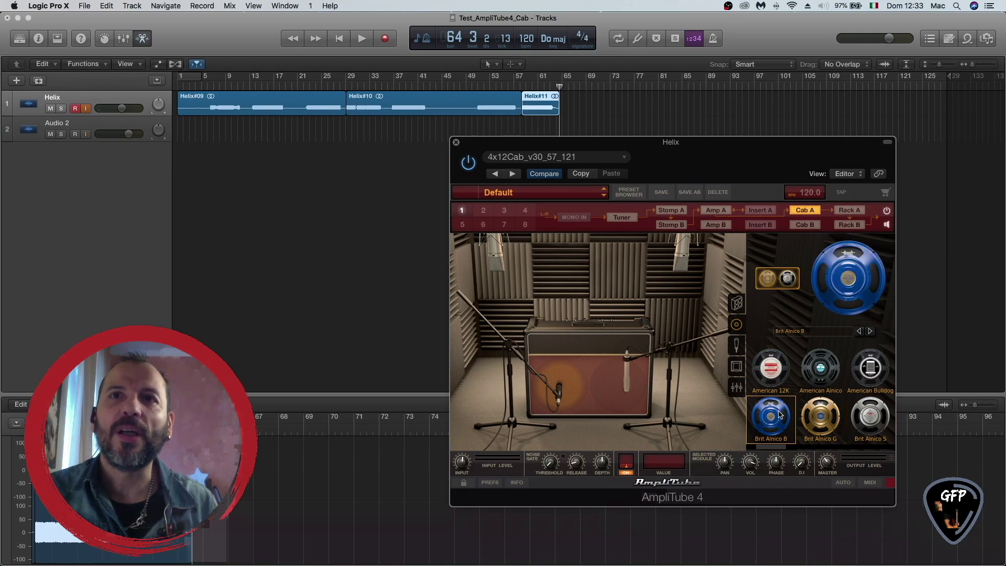
click(788, 279)
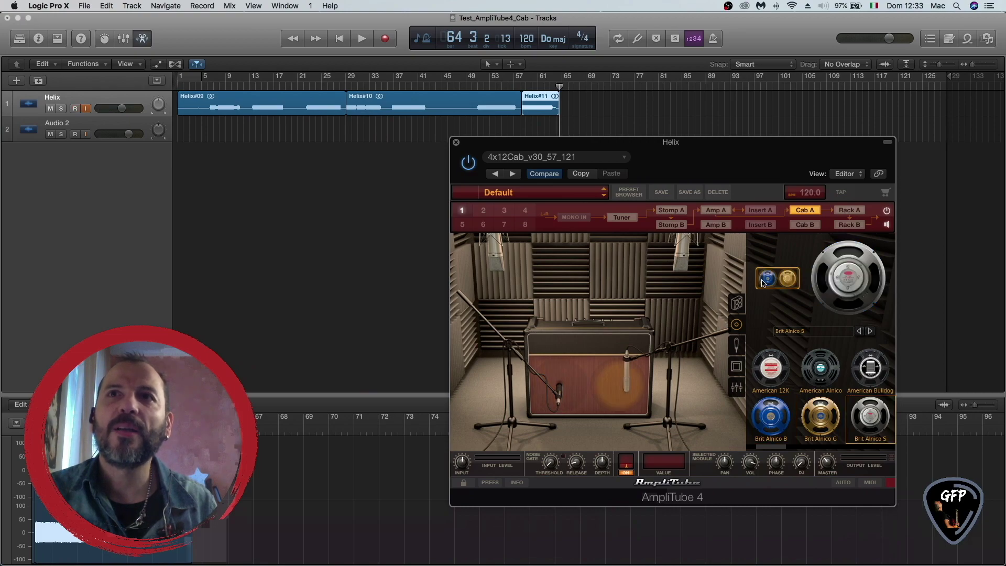
click(787, 427)
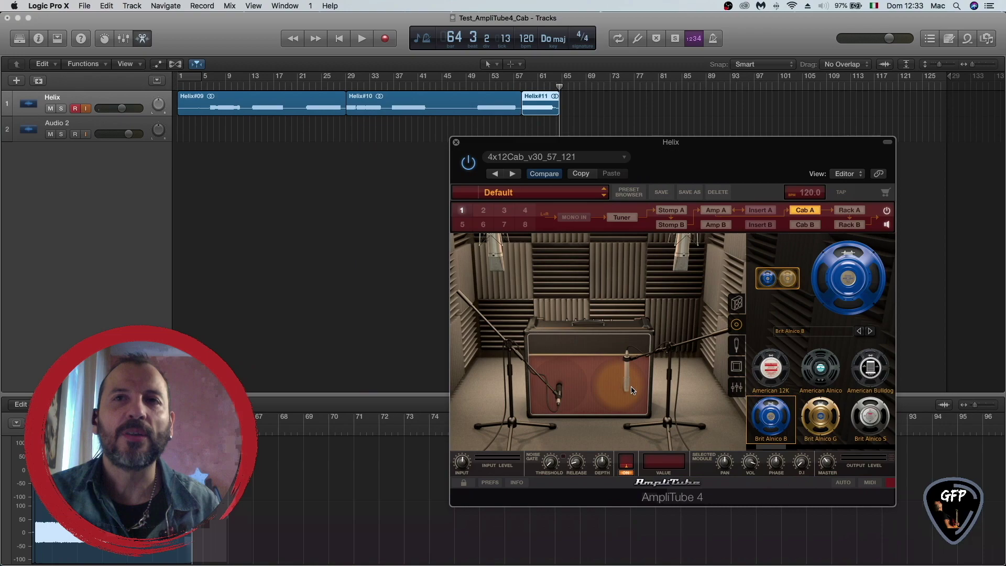
click(869, 420)
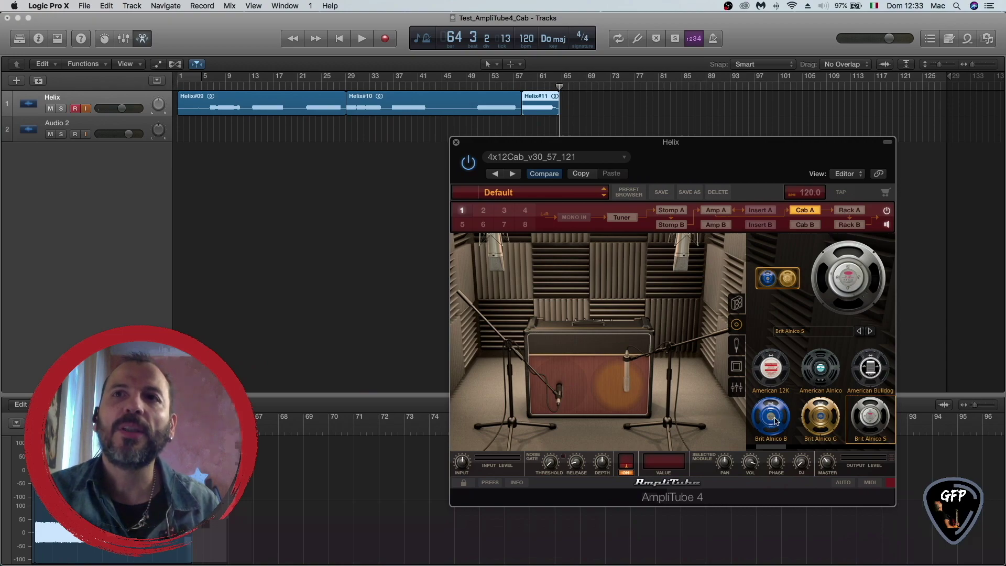
click(767, 278)
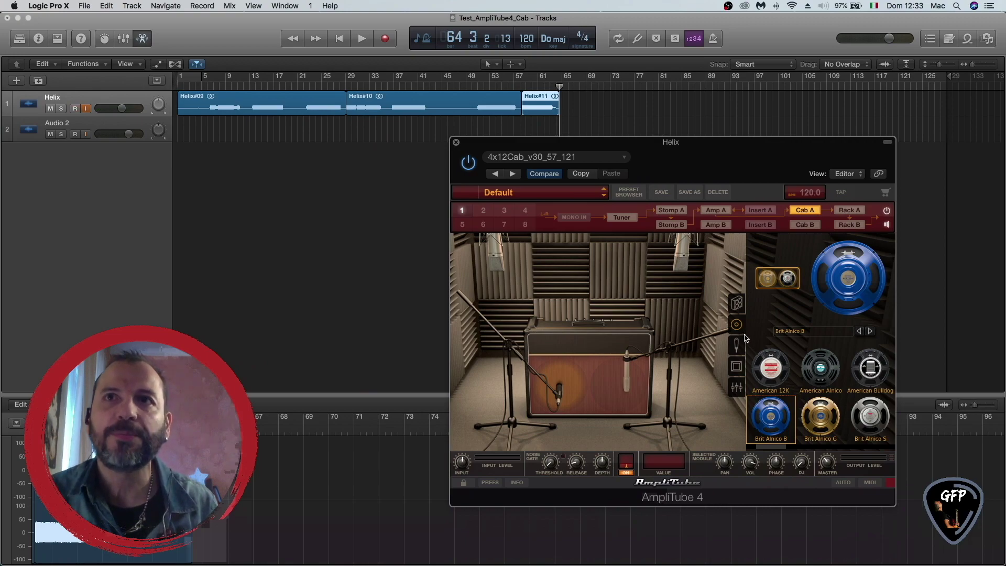
click(737, 387)
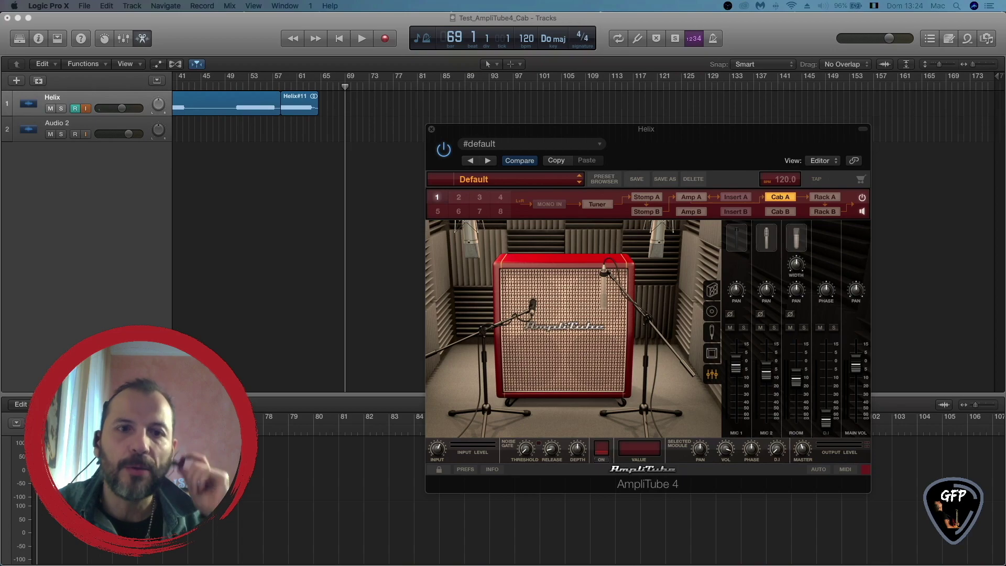
Switch to HX Edit and review the Test_HelixAmpliT preset's signal path and its Placater Dirty amp settings
key(super+Tab)
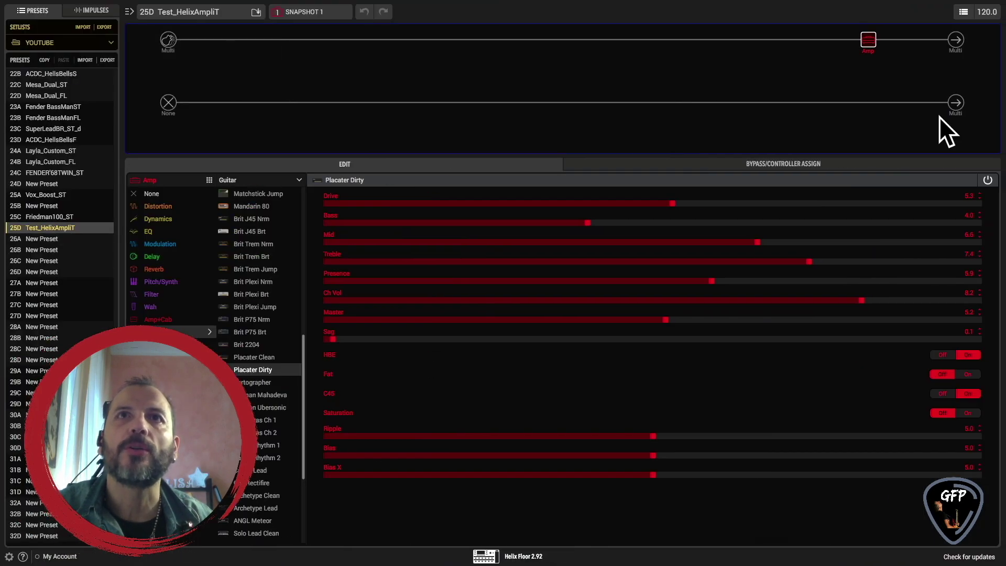
mouse_move(865, 31)
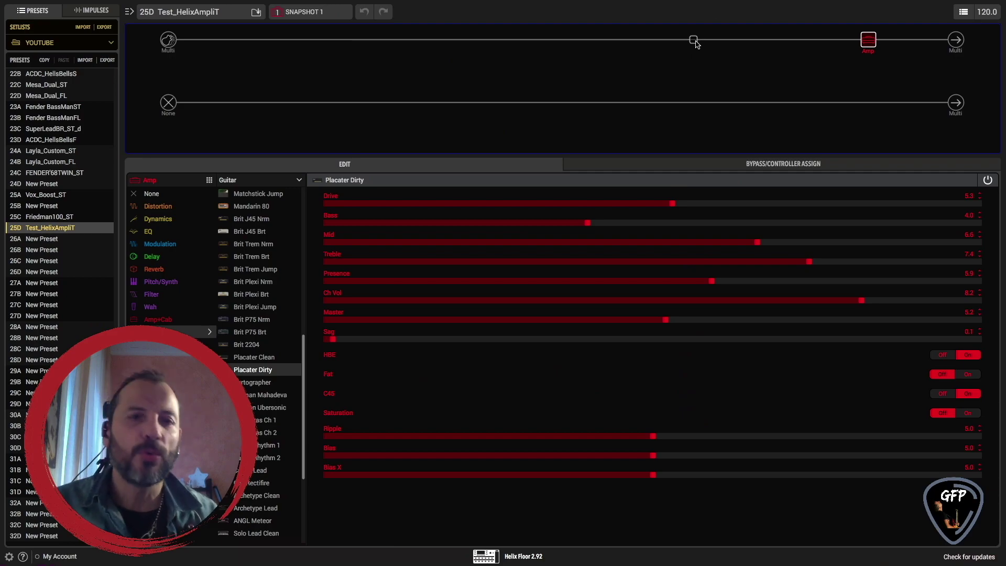
mouse_move(867, 50)
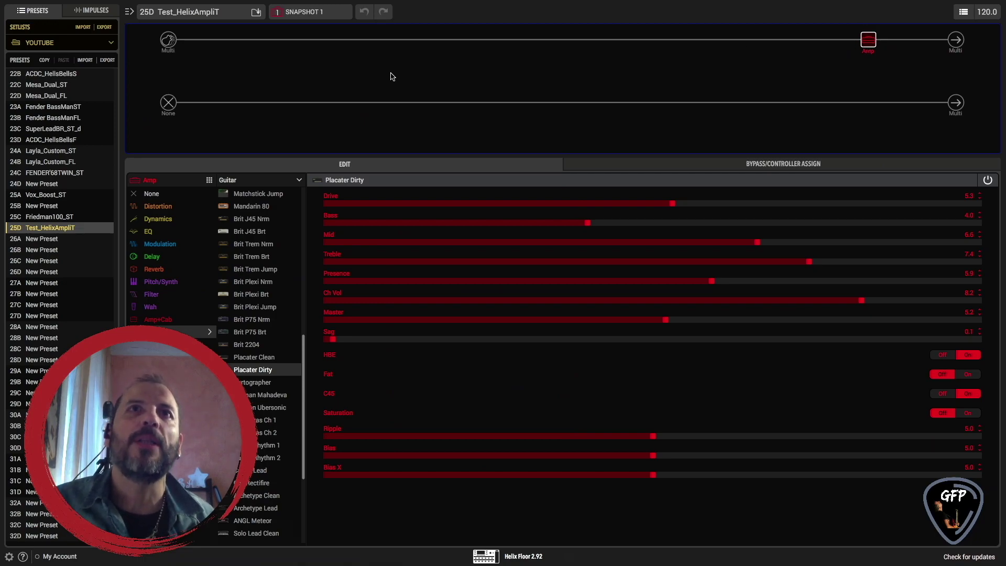
Add a mono Deluxe Comp dynamics block ahead of the amp in the upper path and leave it bypassed
click(430, 41)
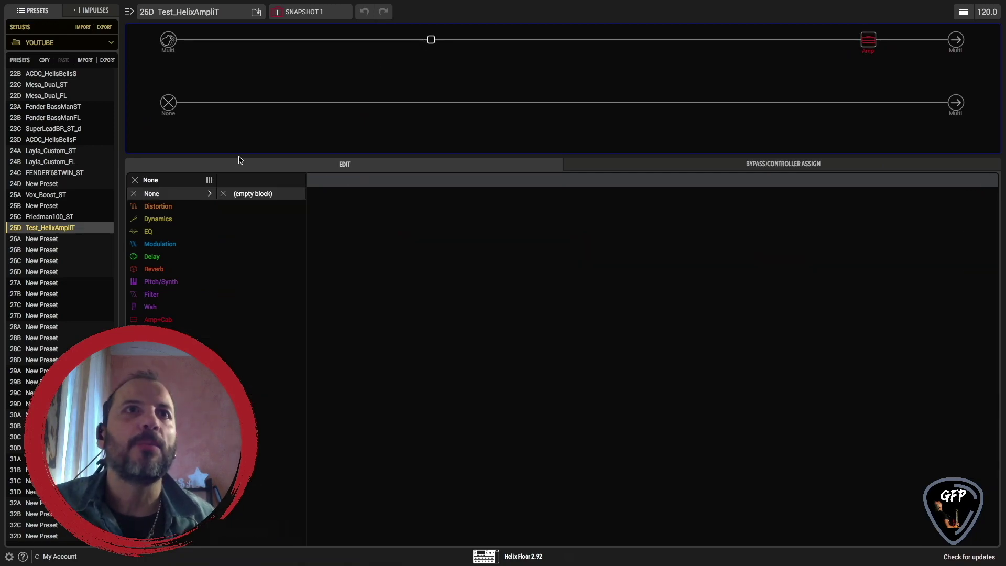
click(167, 220)
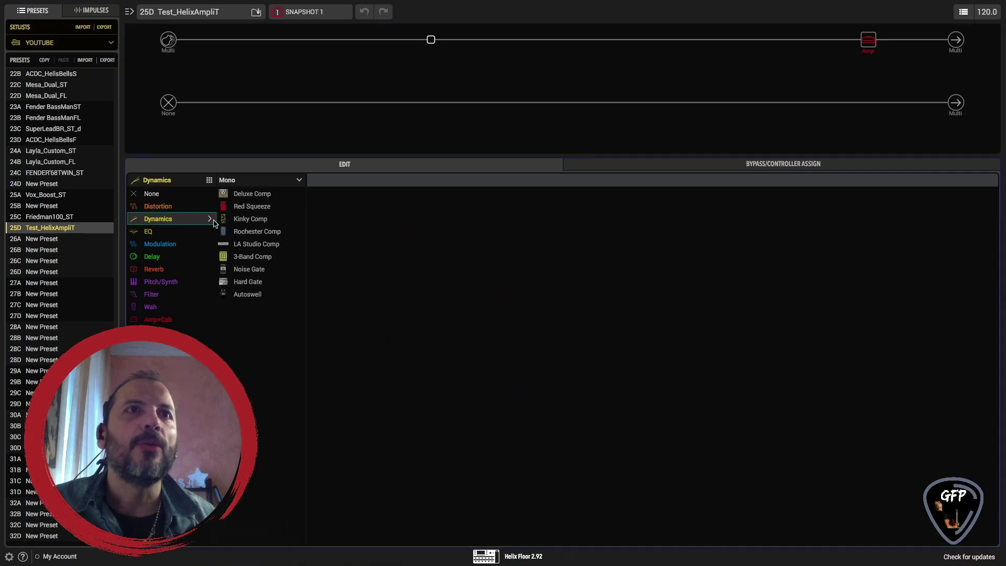
click(253, 195)
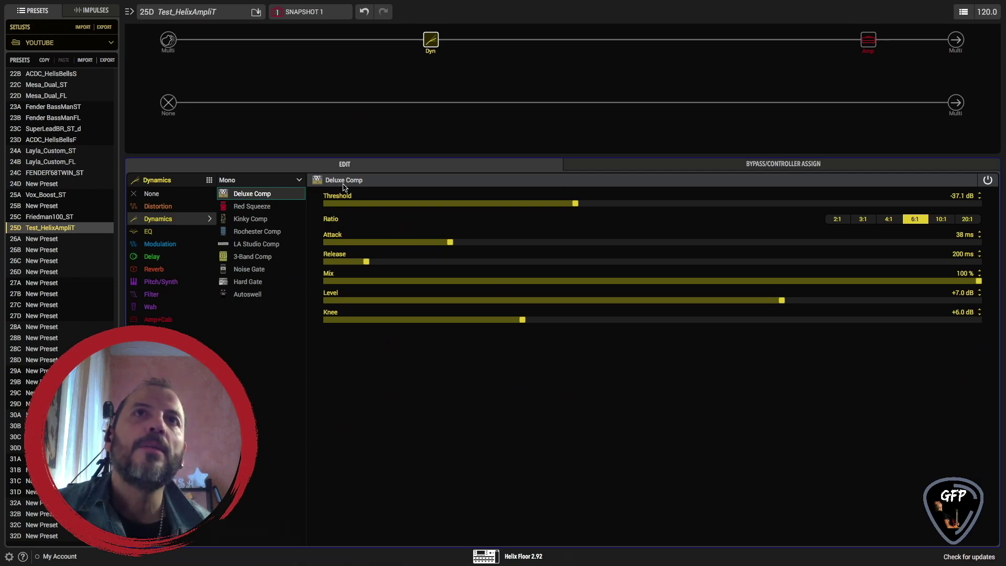
click(426, 28)
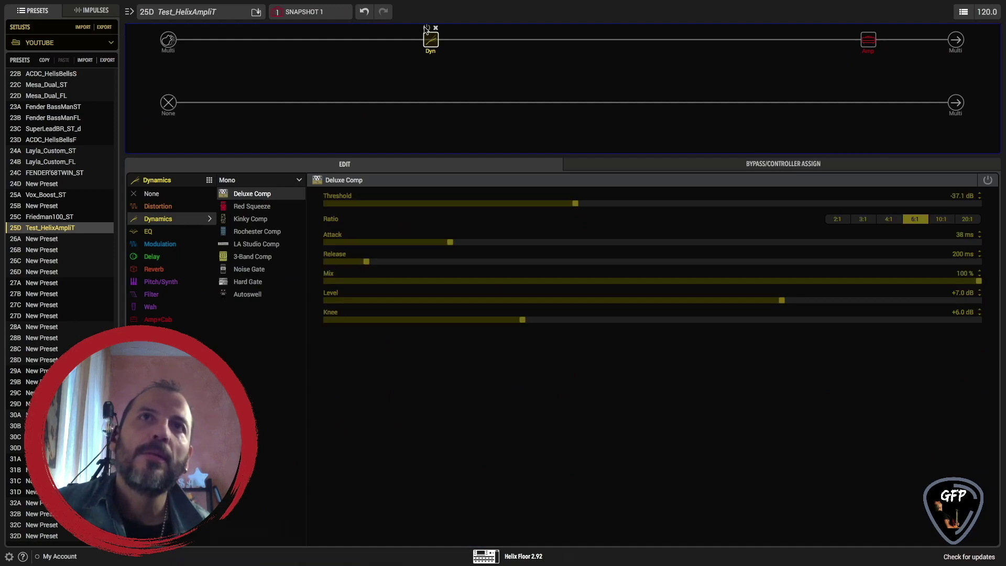
click(425, 28)
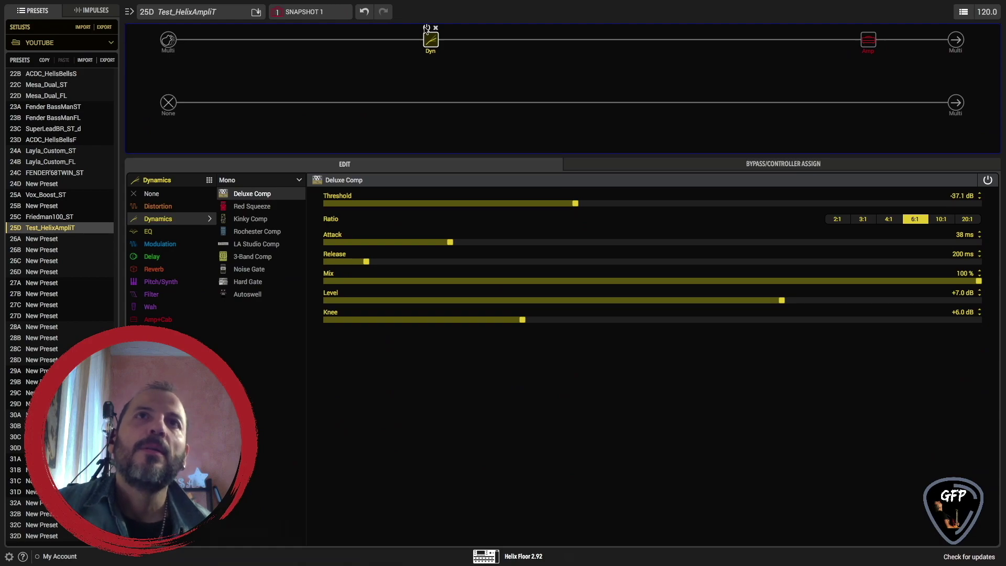
click(425, 28)
Add a mono Scream 808 distortion block after the compressor, with Gain at 0.4 and Level at 10.0
click(519, 41)
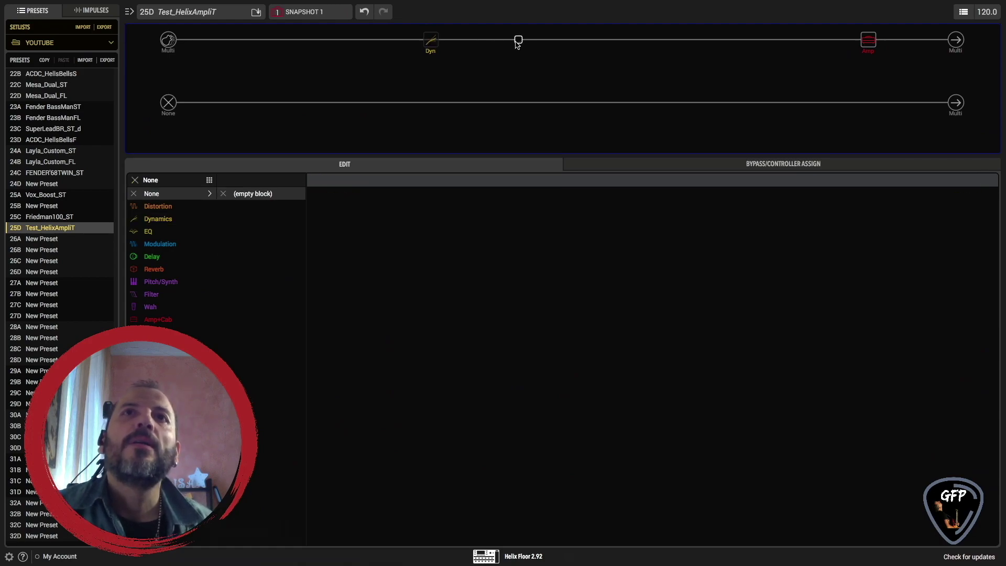
click(162, 207)
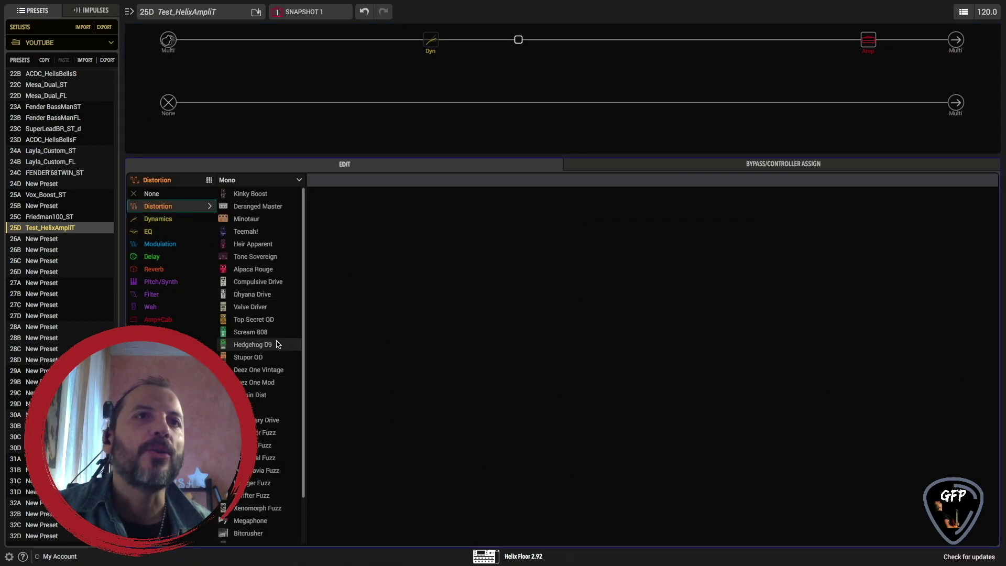
click(264, 333)
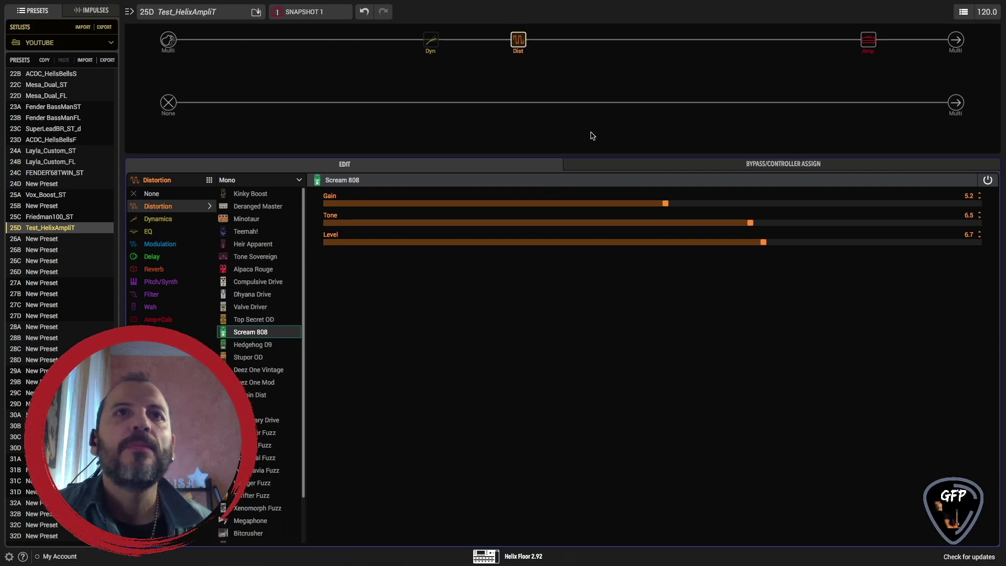
drag(618, 203, 353, 204)
drag(764, 243, 981, 243)
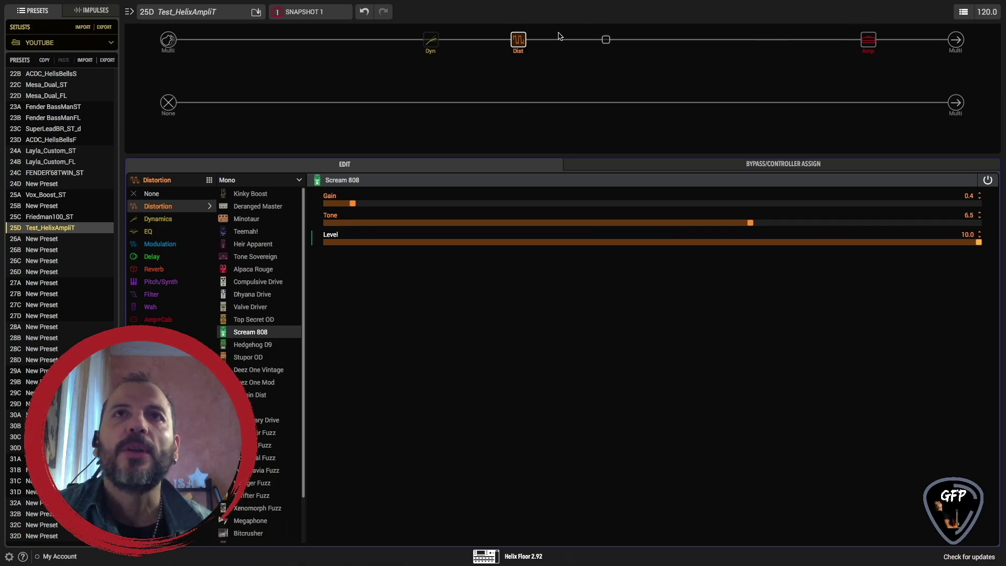
Compare the Scream 808 block on and off, and leave it bypassed
mouse_move(520, 41)
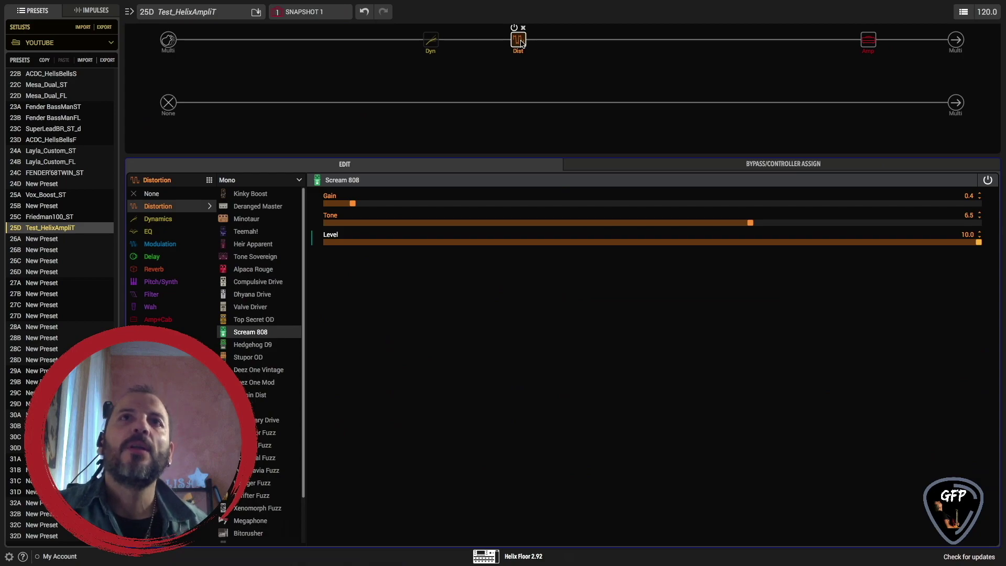
click(514, 28)
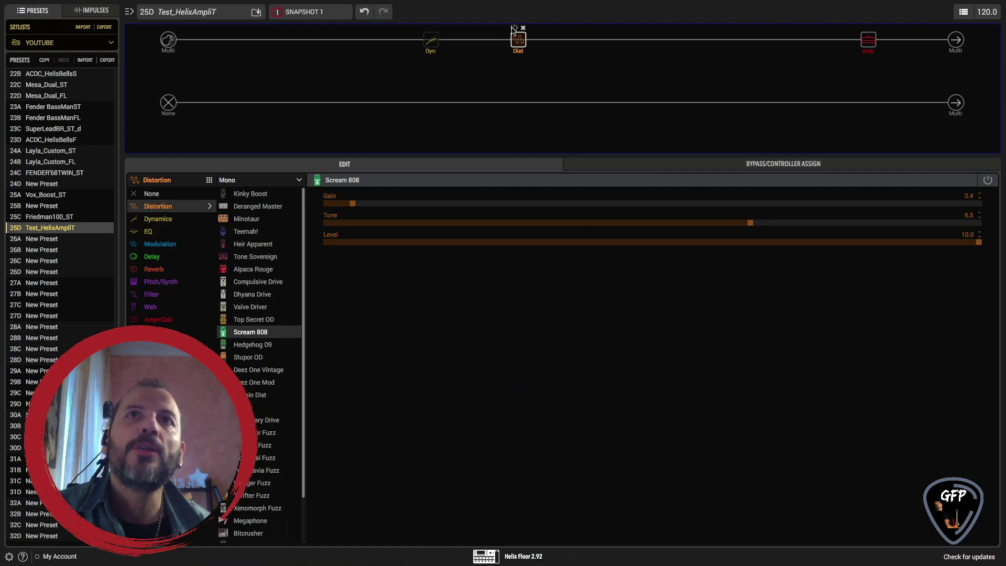
click(514, 28)
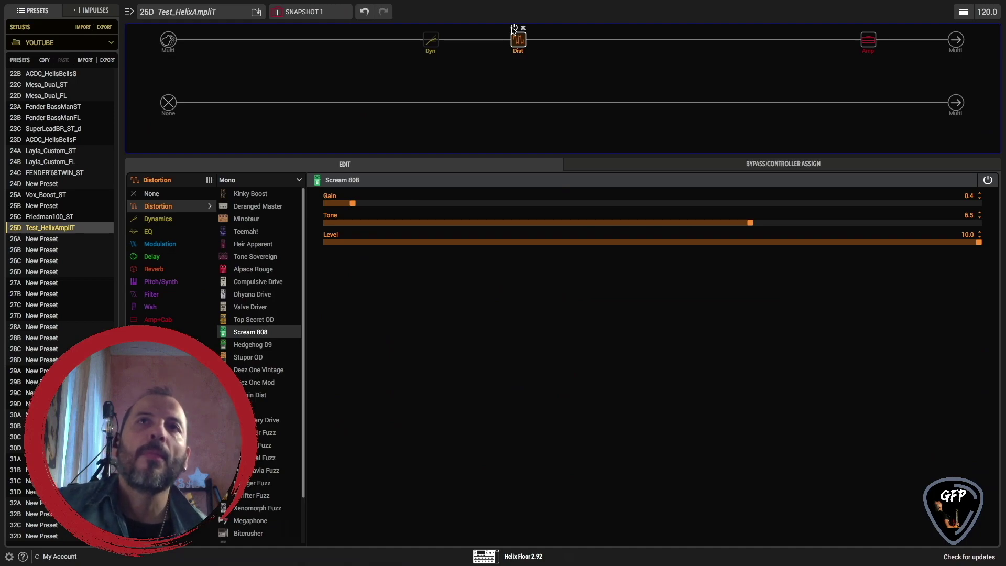
click(514, 28)
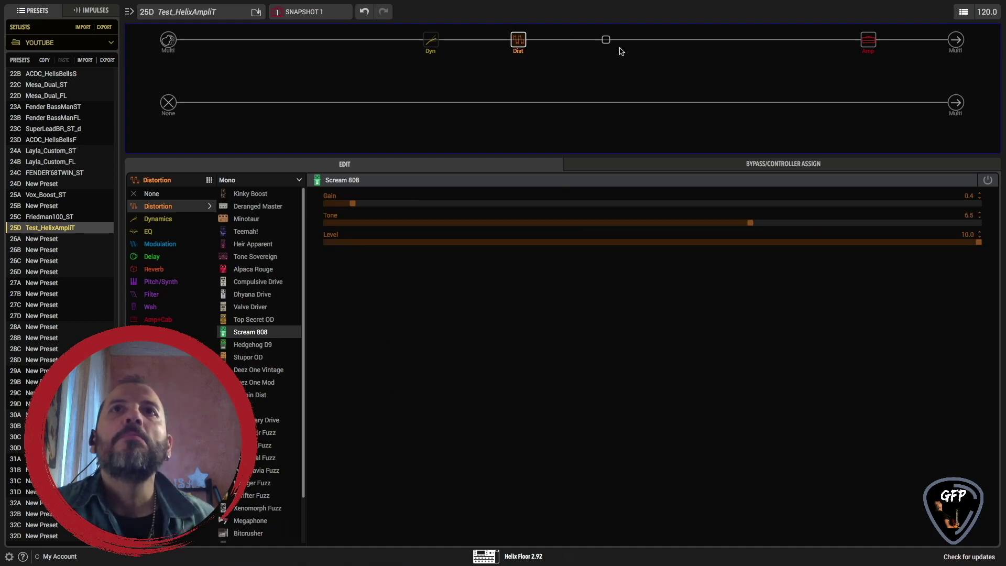
Add a mono 60s Bias Trem modulation block after the distortion and bypass it
click(603, 41)
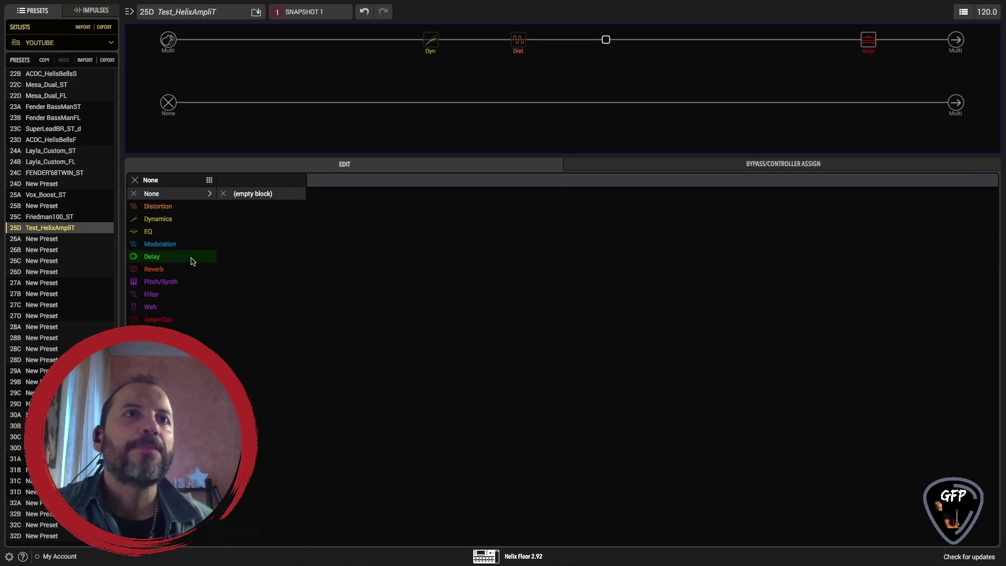
click(163, 245)
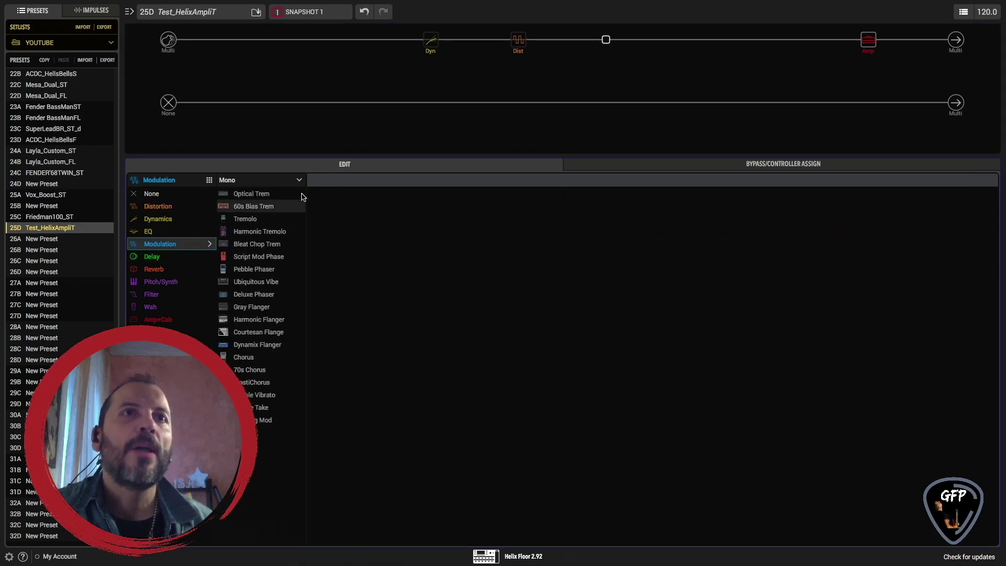
click(254, 207)
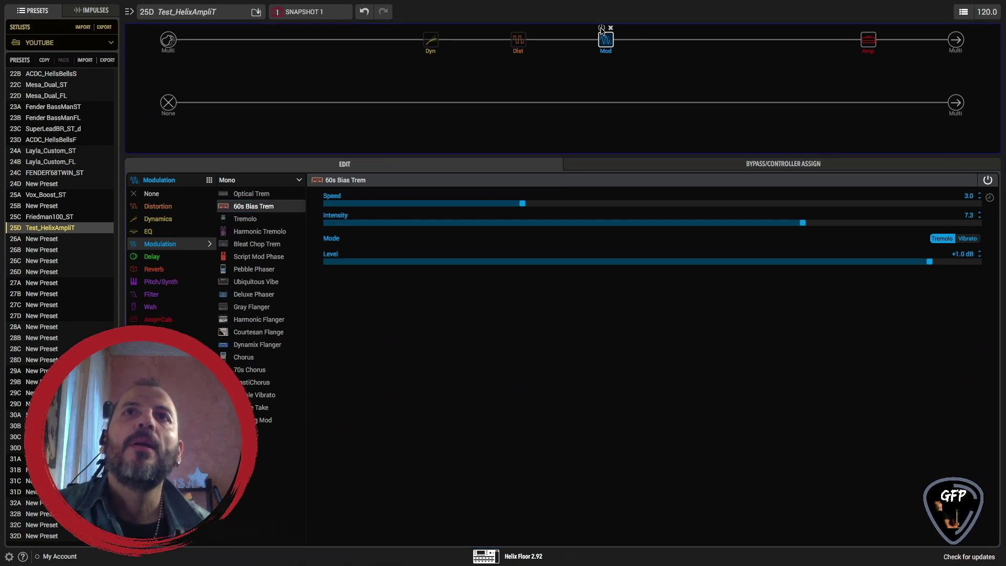
click(602, 27)
Add a mono Script Mod Phase block after the tremolo, leave it bypassed, and select the amp block
click(694, 39)
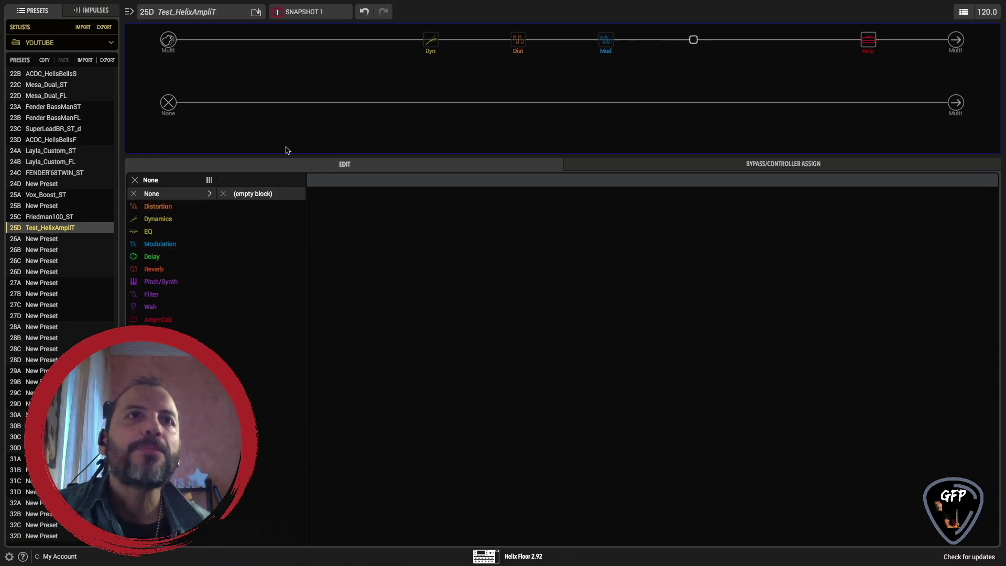
click(162, 244)
click(258, 257)
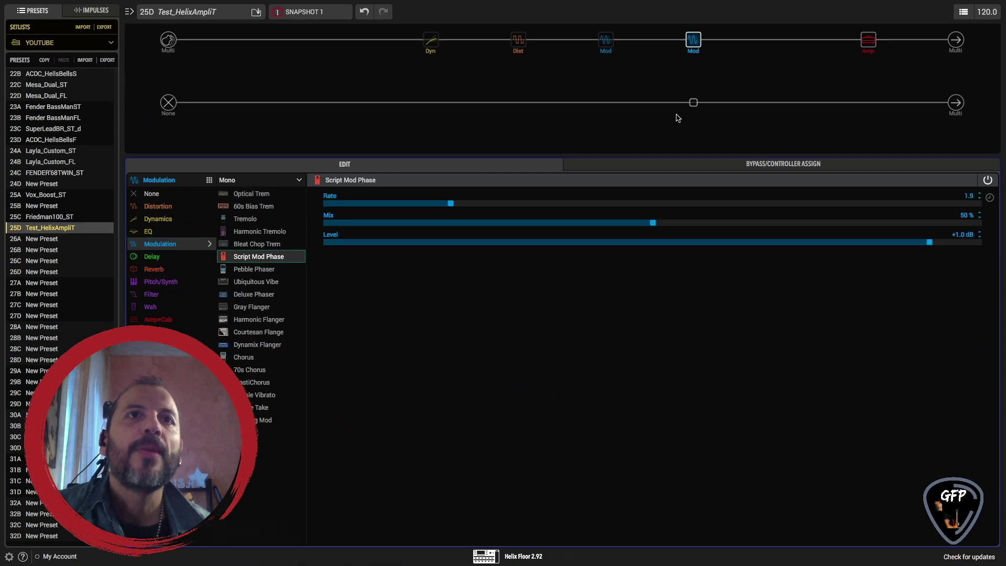
mouse_move(712, 37)
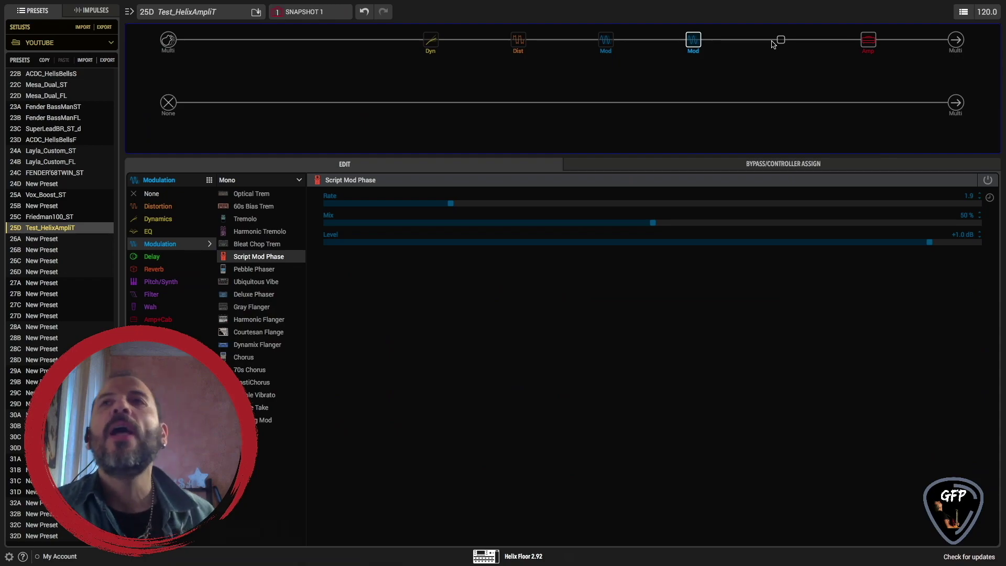
click(869, 40)
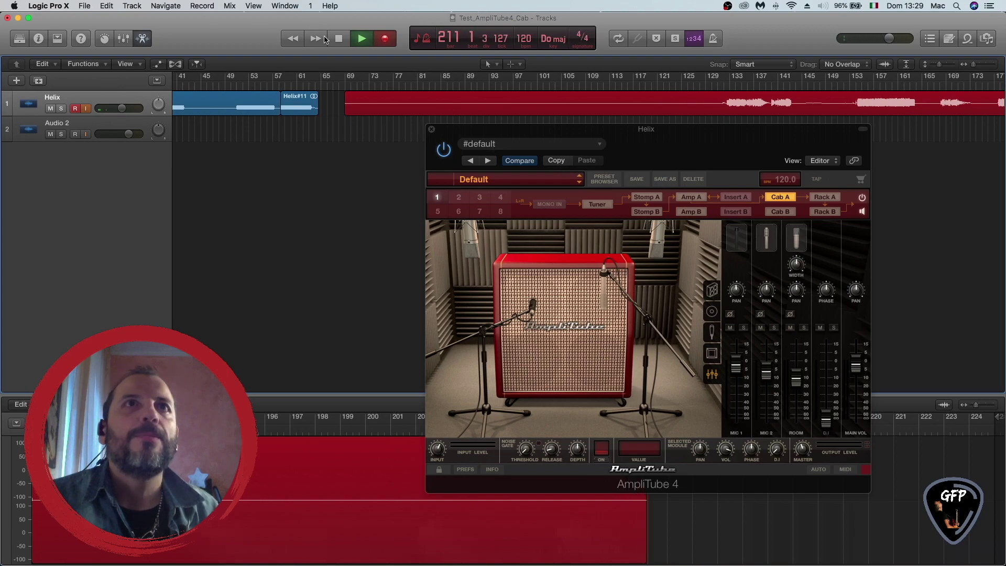
Switch to Logic Pro X and stop the recording on the Helix track
click(338, 38)
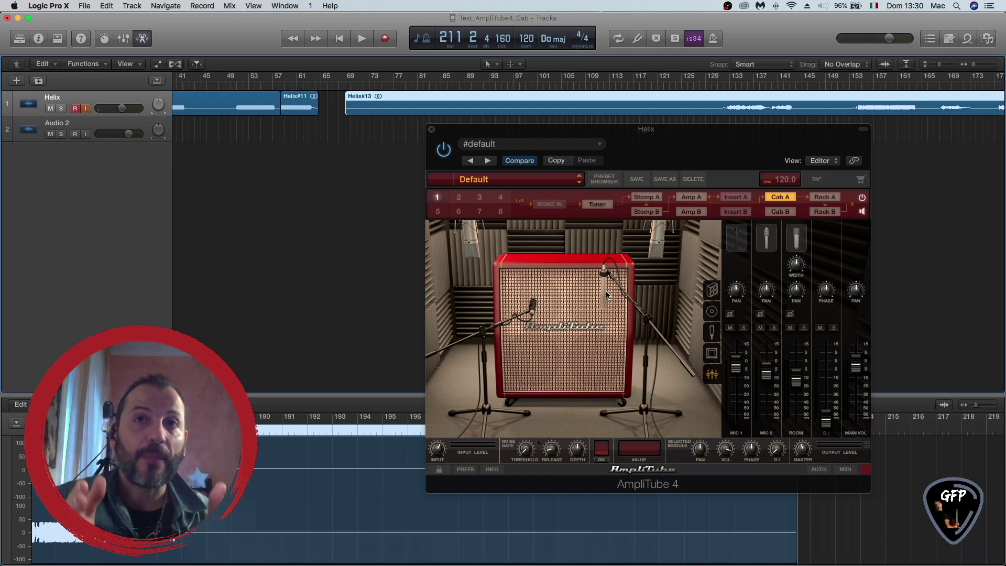
drag(604, 292, 607, 296)
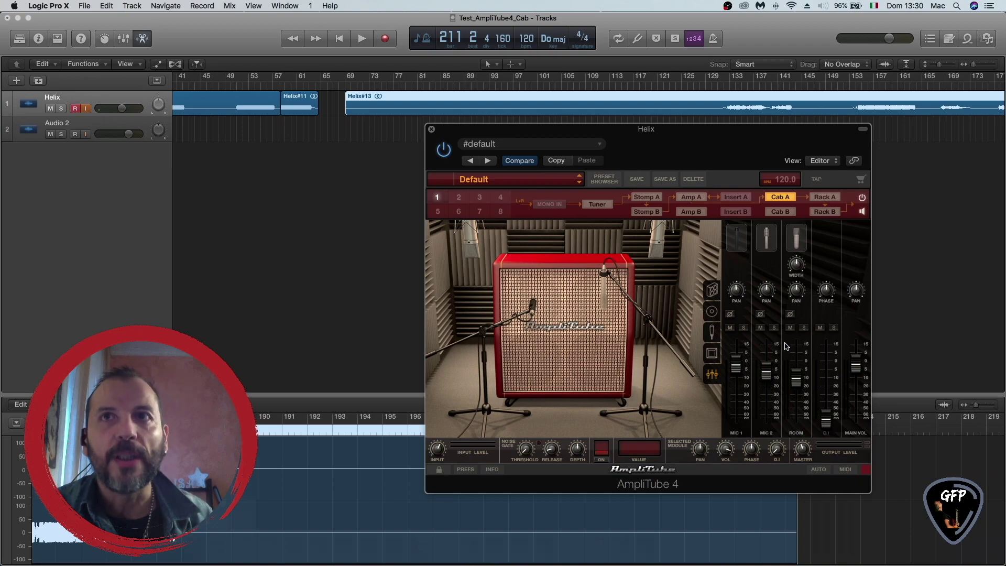
Review Cab A's cabinet model and speaker selection in AmpliTube 4, ending on the microphone mixer
click(713, 290)
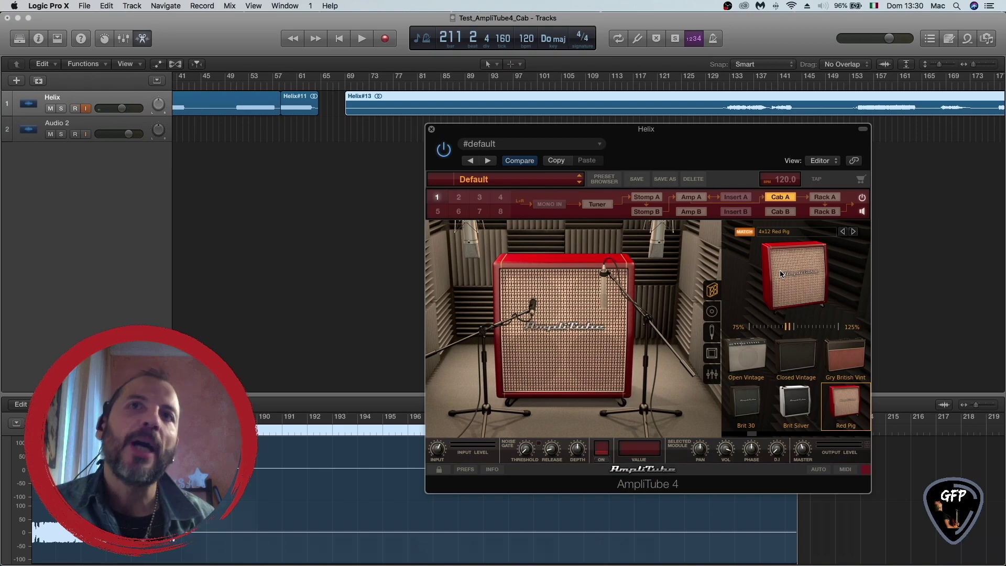
click(712, 311)
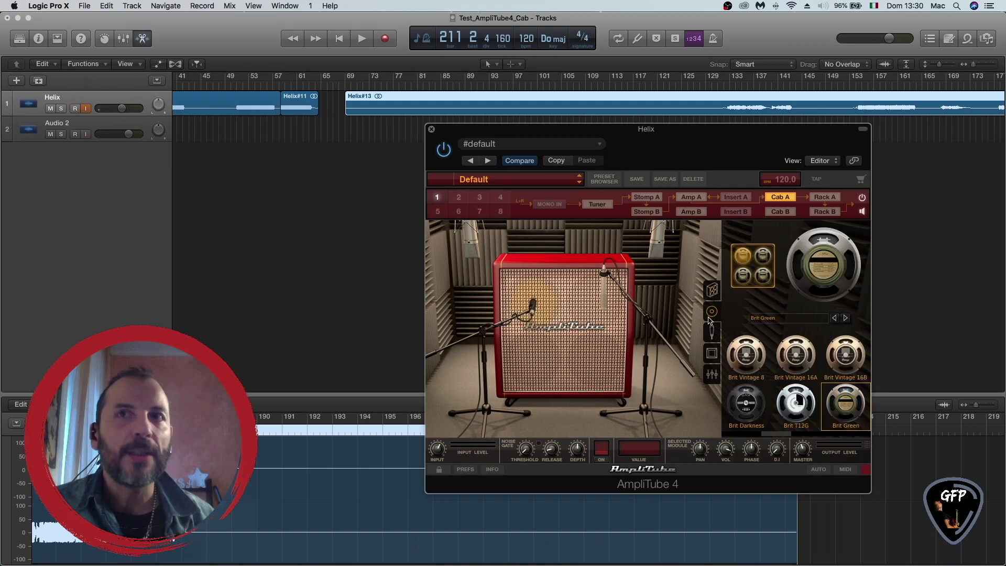
click(712, 373)
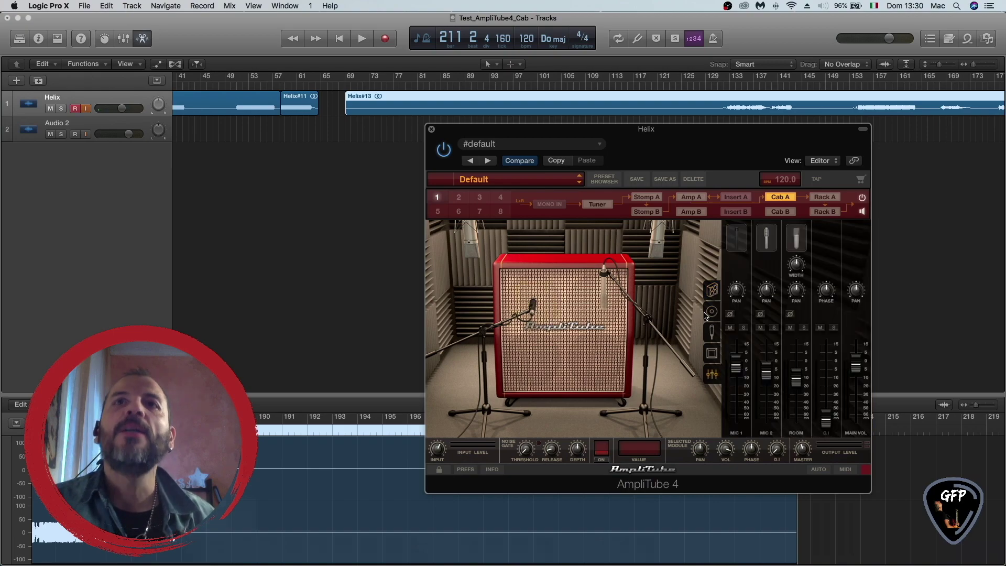